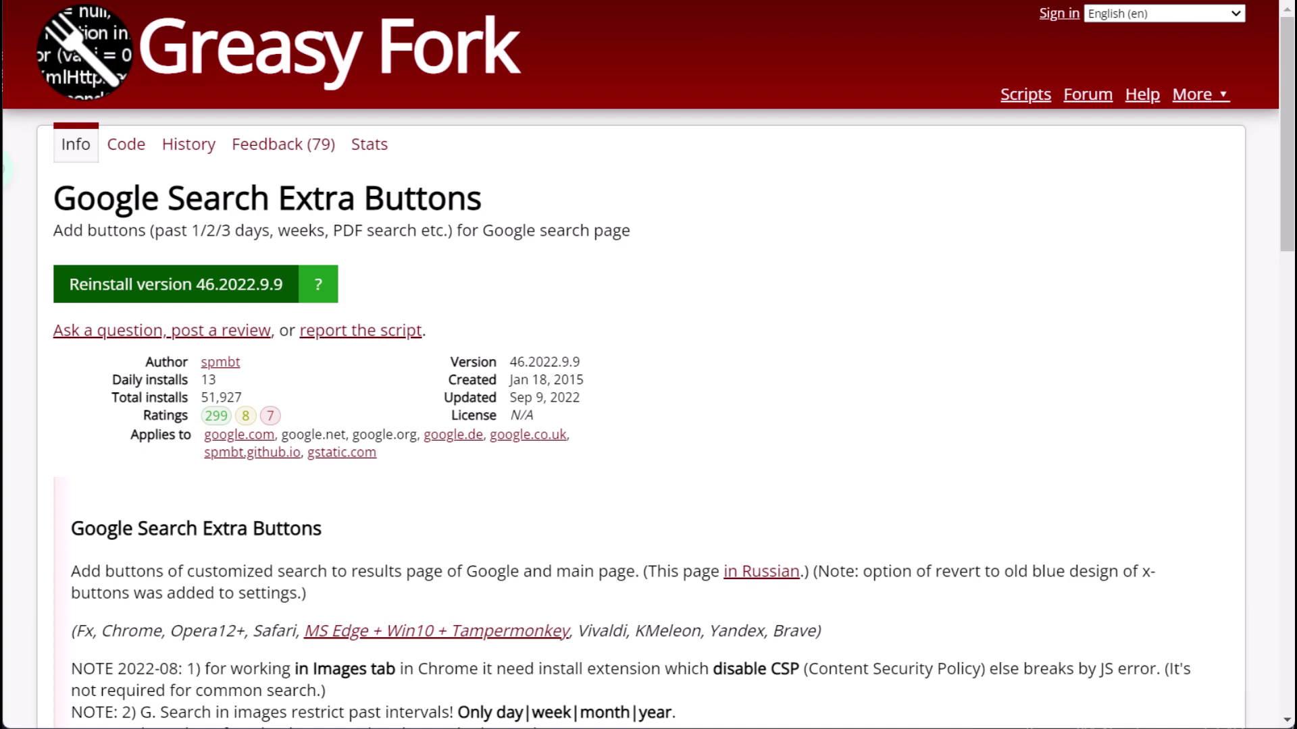
Scroll through the All Popups Blocker and Bypass All Shortlinks script pages on Greasy Fork
{"action": "scroll", "coordinate": [649, 364], "scroll_direction": "down", "scroll_amount": 7}
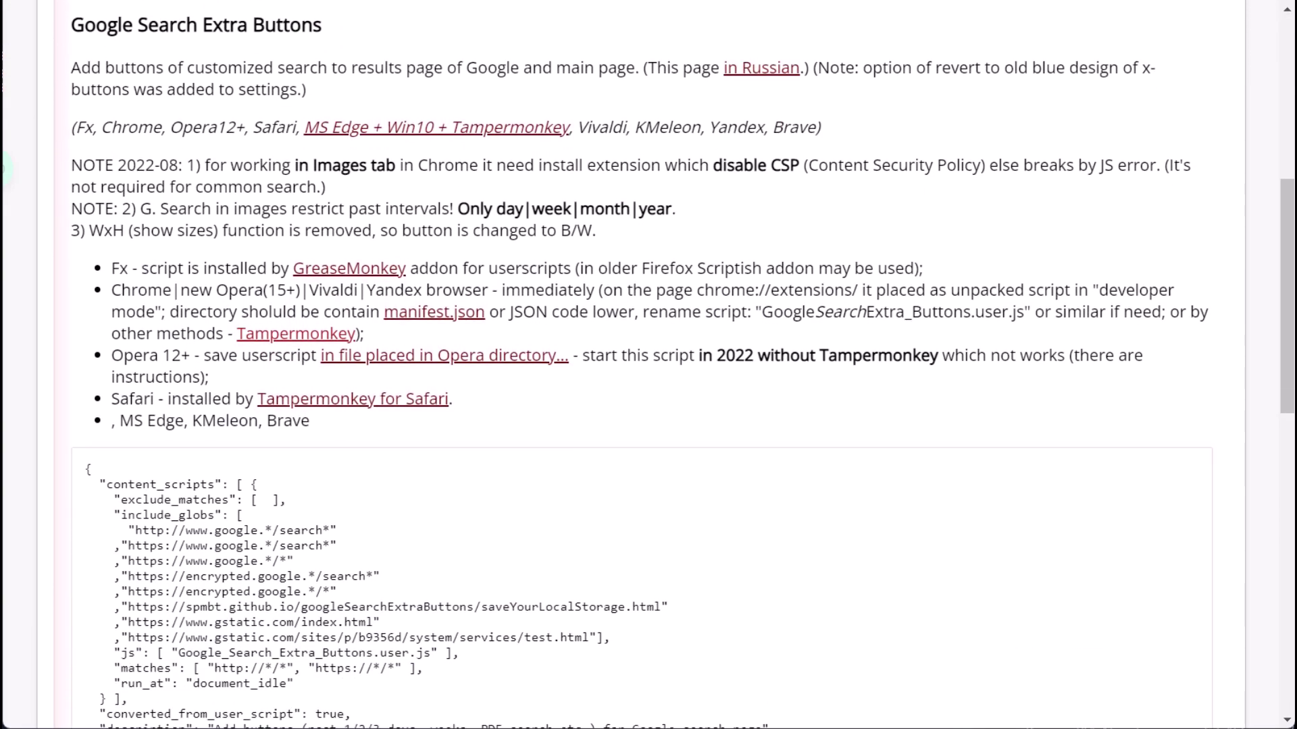
{"action": "scroll", "coordinate": [649, 365], "scroll_direction": "down", "scroll_amount": 2}
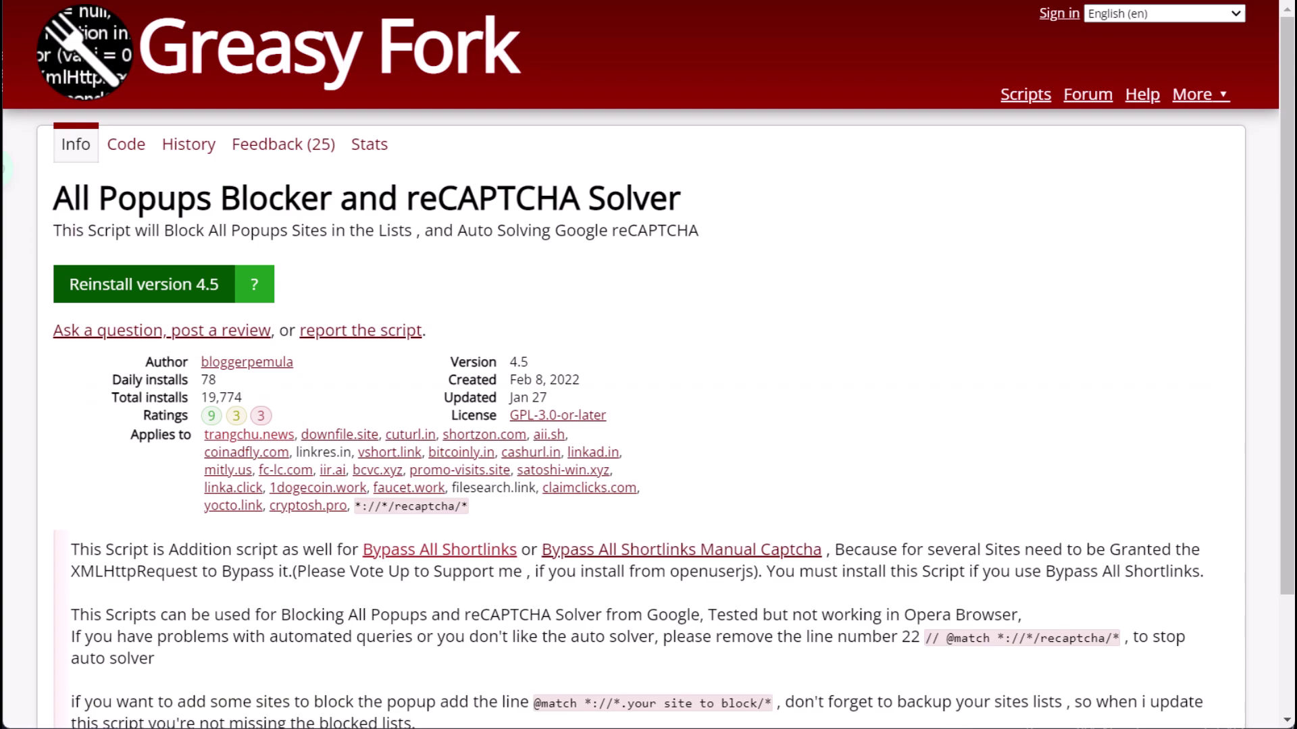
{"action": "scroll", "coordinate": [648, 364], "scroll_direction": "down", "scroll_amount": 2}
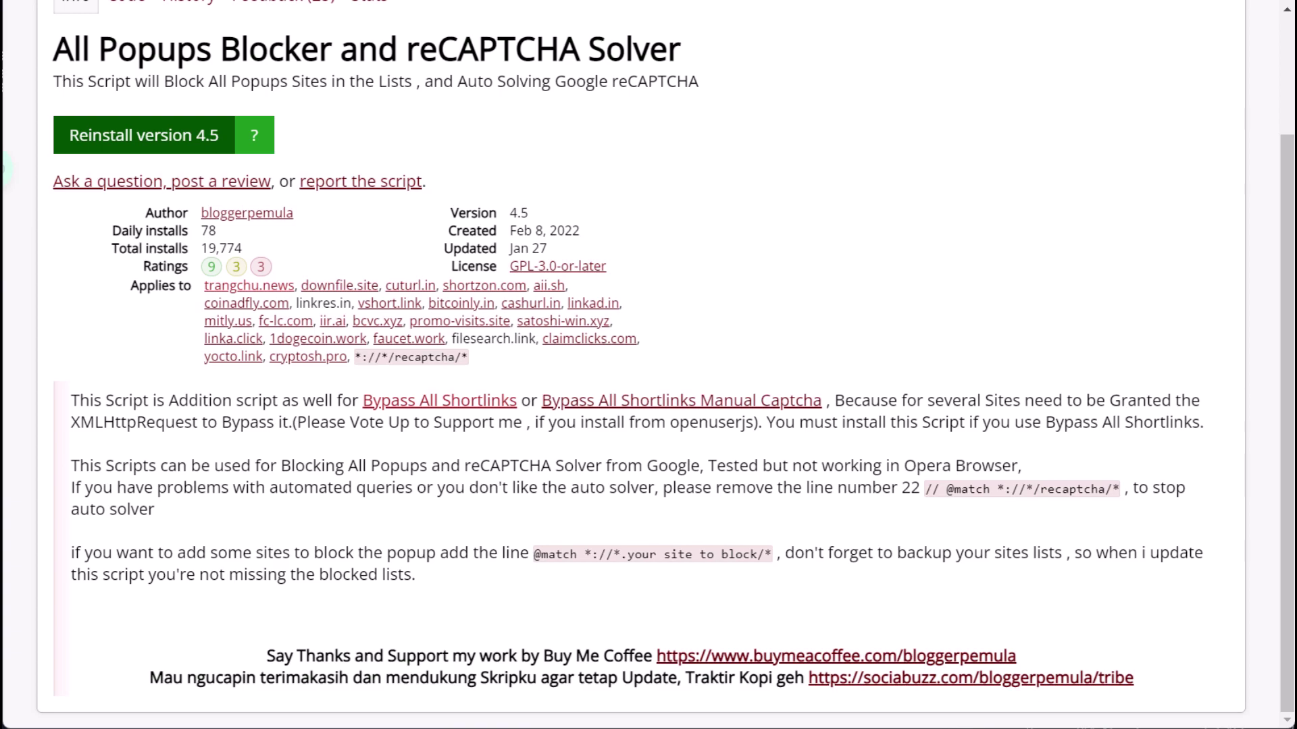
{"action": "scroll", "coordinate": [648, 364], "scroll_direction": "up", "scroll_amount": 2}
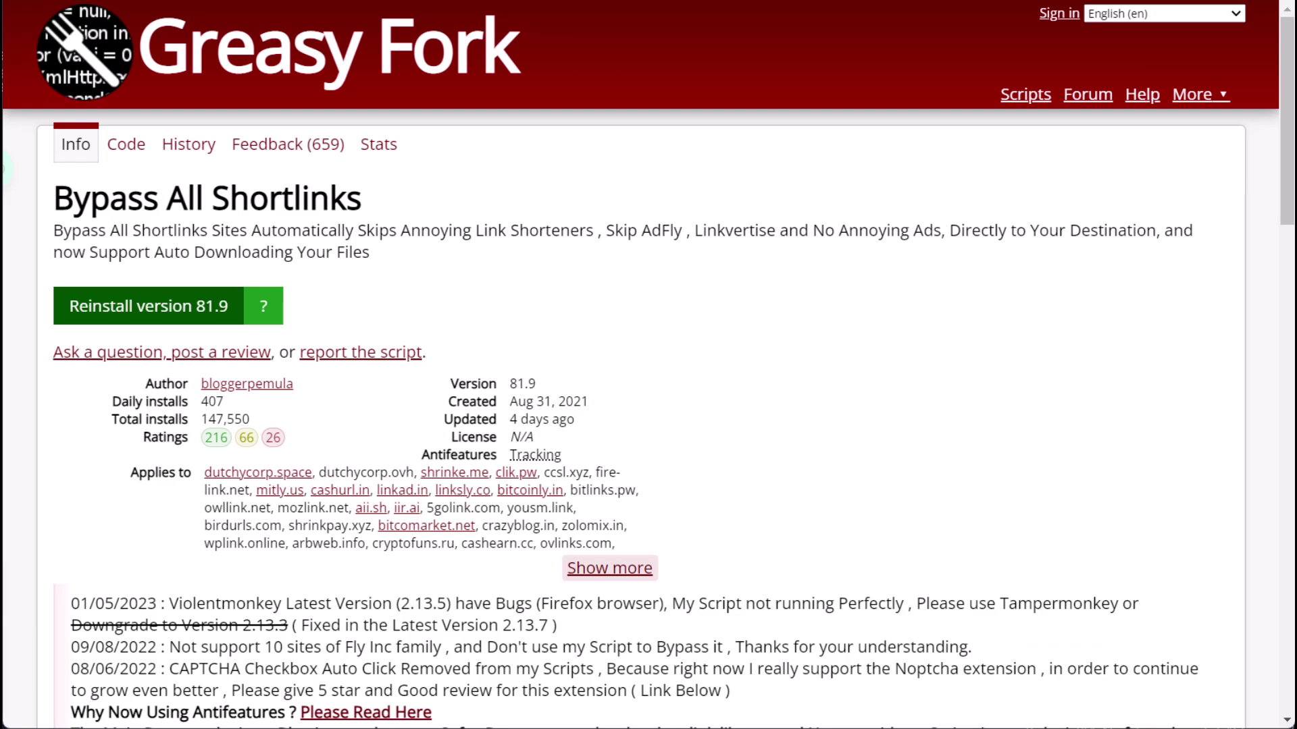
{"action": "scroll", "coordinate": [648, 365], "scroll_direction": "down", "scroll_amount": 6}
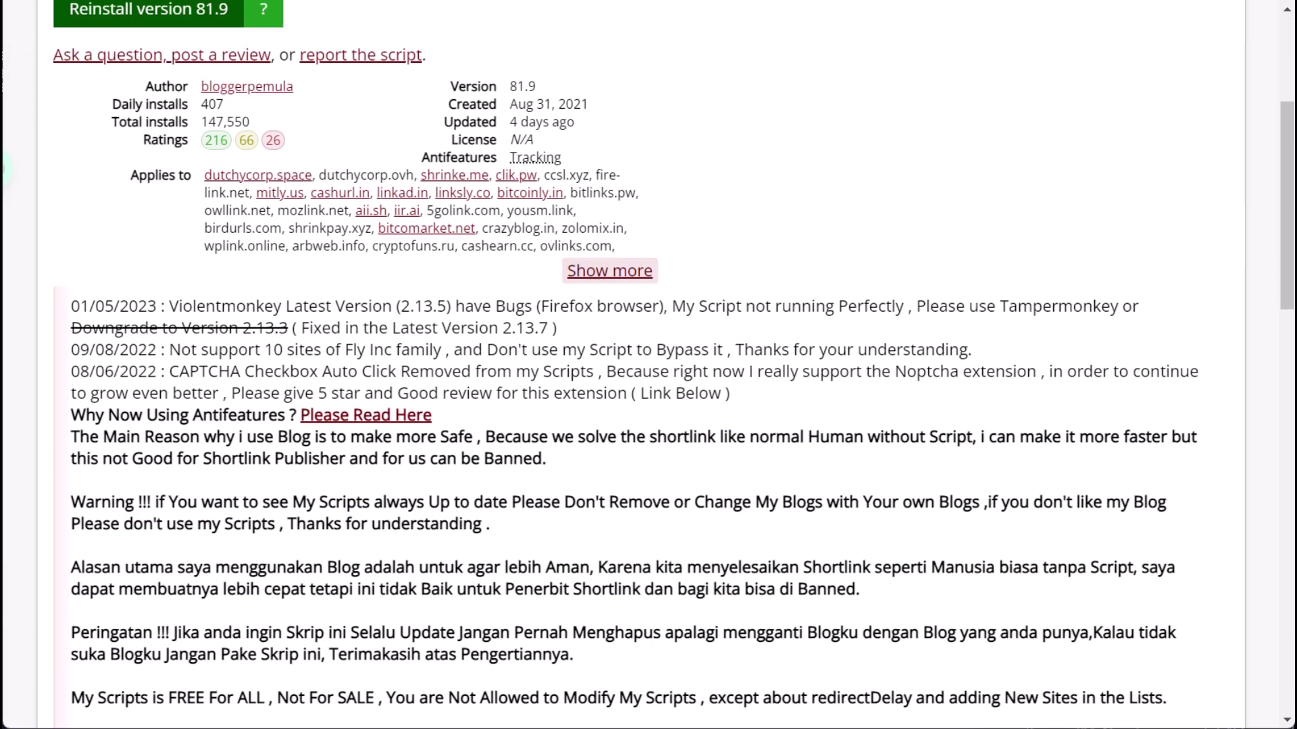
{"action": "scroll", "coordinate": [648, 365], "scroll_direction": "down", "scroll_amount": 5}
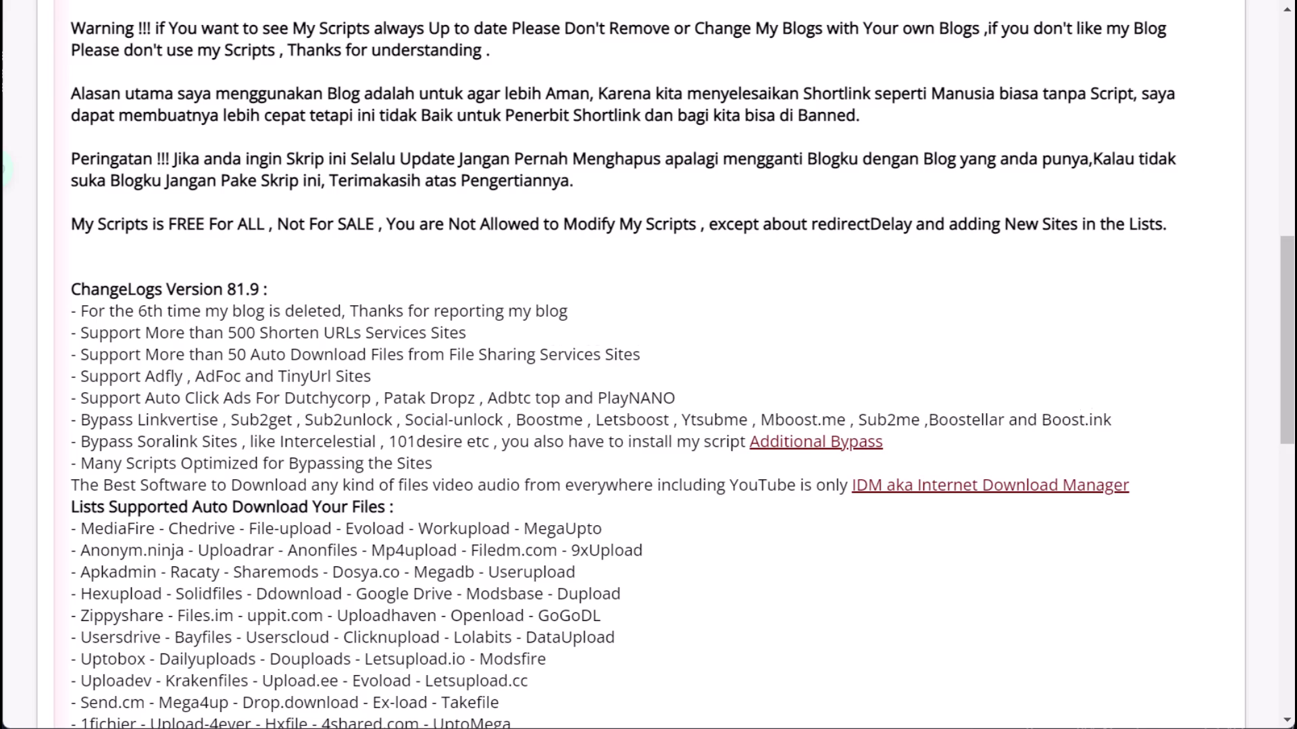
{"action": "scroll", "coordinate": [648, 365], "scroll_direction": "down", "scroll_amount": 1}
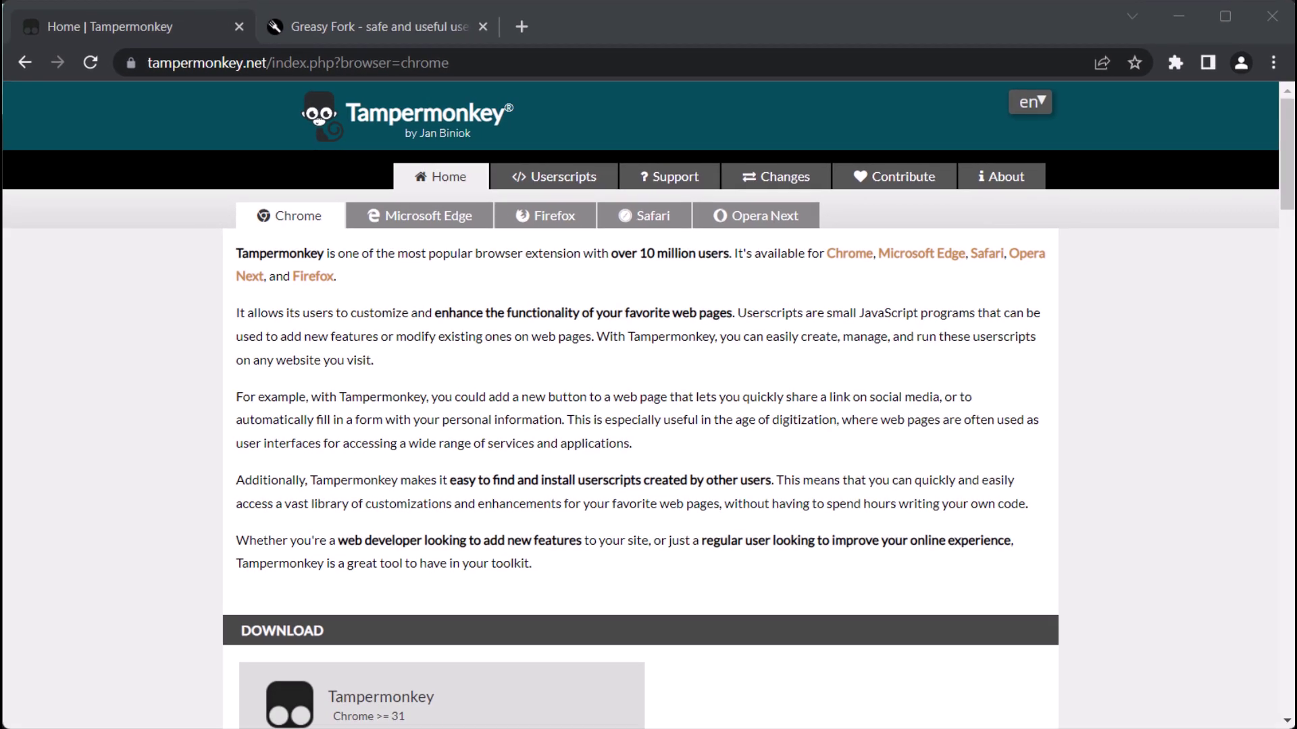
Look over the Microsoft Edge version of Tampermonkey on its homepage
{"action": "scroll", "coordinate": [1151, 335], "scroll_direction": "down", "scroll_amount": 4}
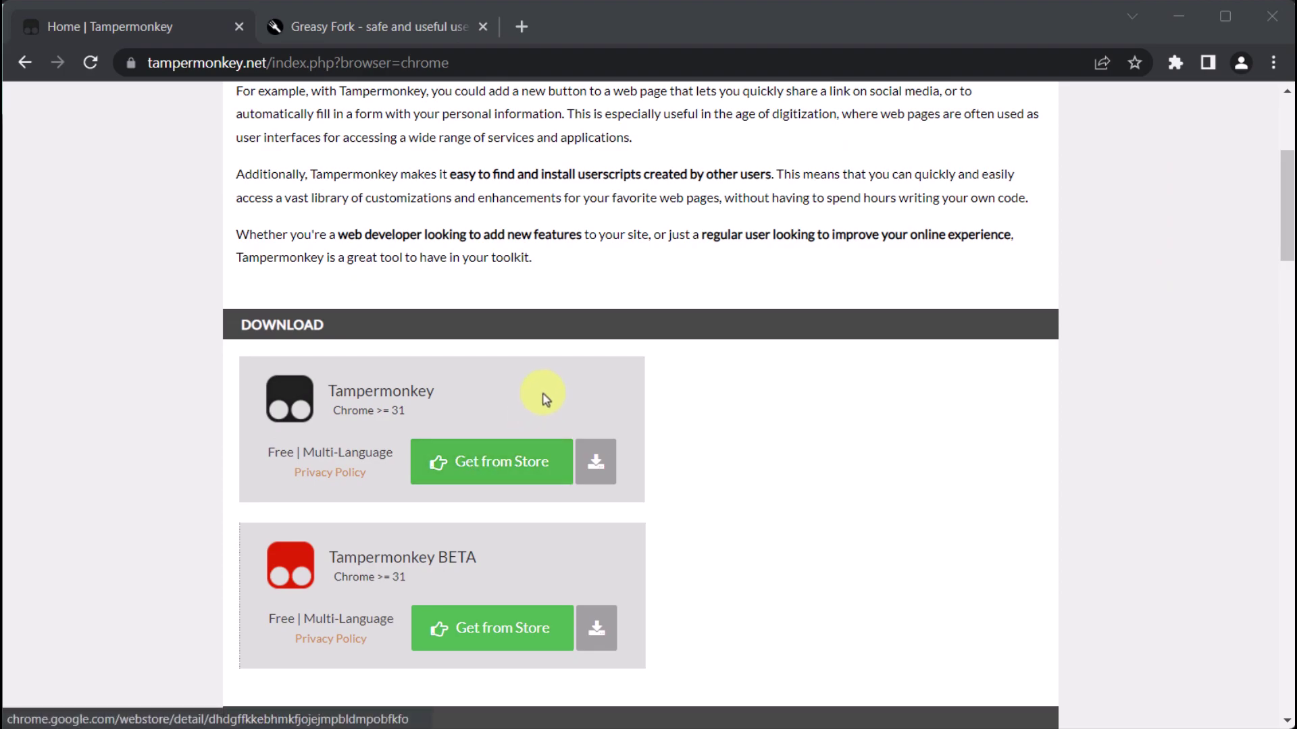
{"action": "scroll", "coordinate": [543, 394], "scroll_direction": "up", "scroll_amount": 4}
{"action": "scroll", "coordinate": [545, 392], "scroll_direction": "up", "scroll_amount": 1}
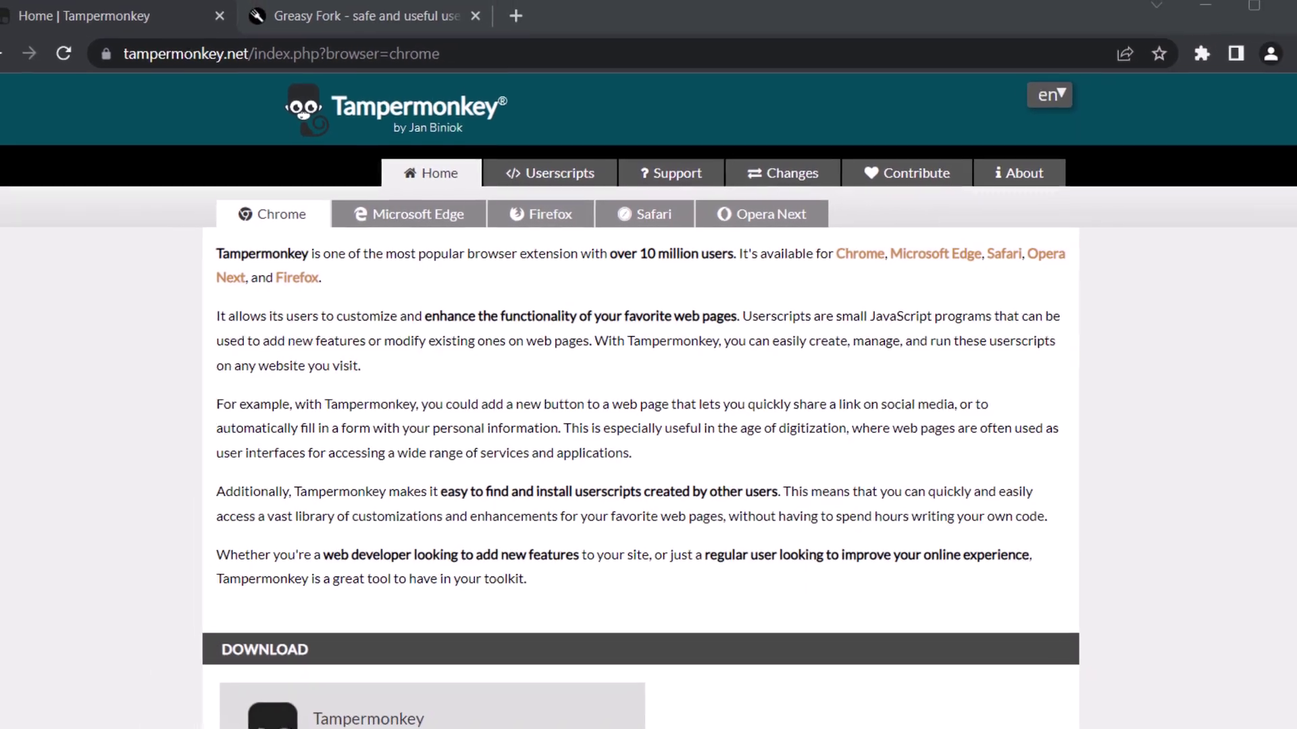
{"action": "left_click", "coordinate": [442, 217]}
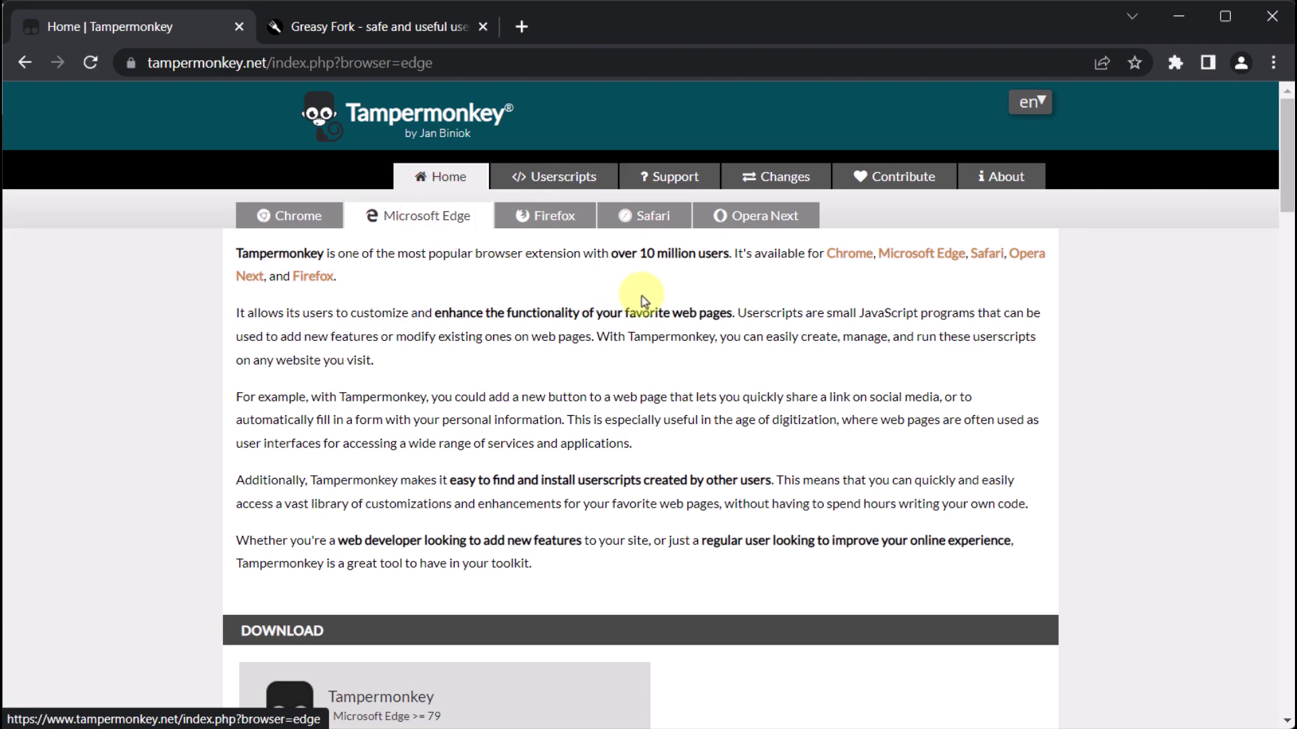
{"action": "scroll", "coordinate": [787, 356], "scroll_direction": "down", "scroll_amount": 5}
{"action": "scroll", "coordinate": [743, 398], "scroll_direction": "up", "scroll_amount": 1}
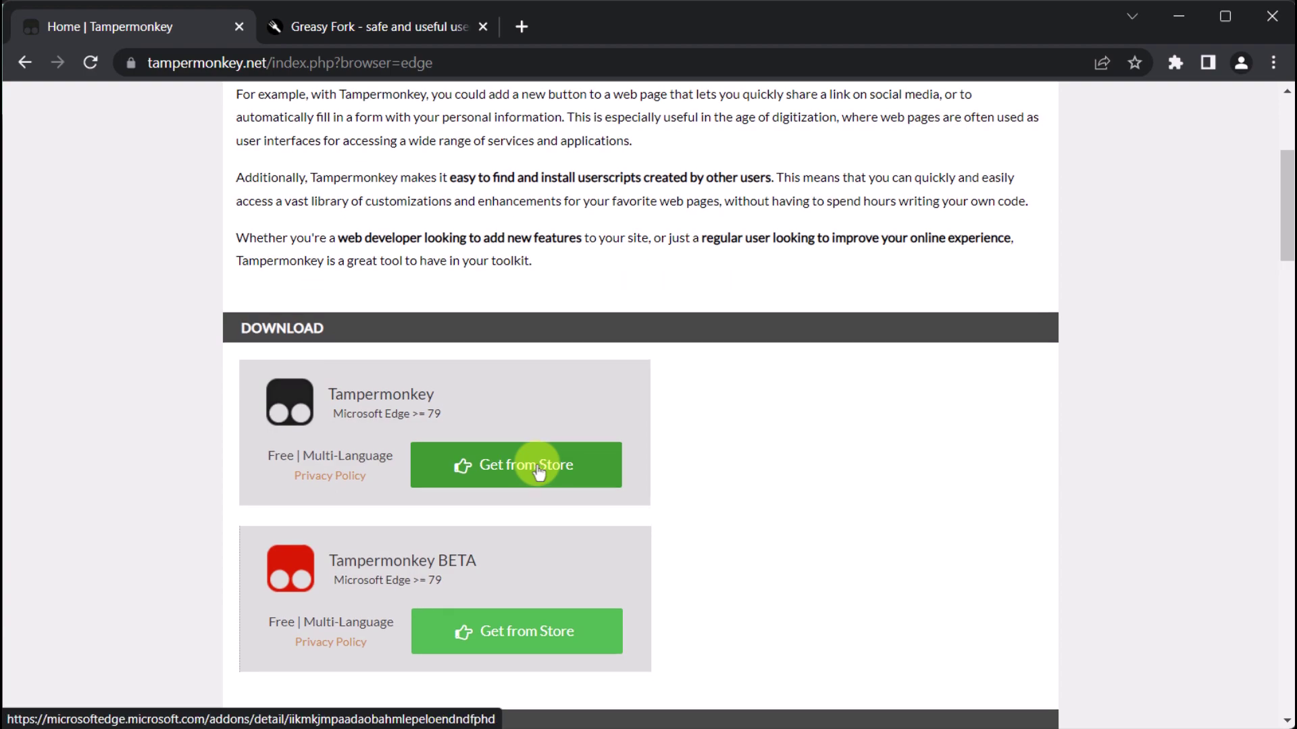
{"action": "scroll", "coordinate": [534, 466], "scroll_direction": "up", "scroll_amount": 5}
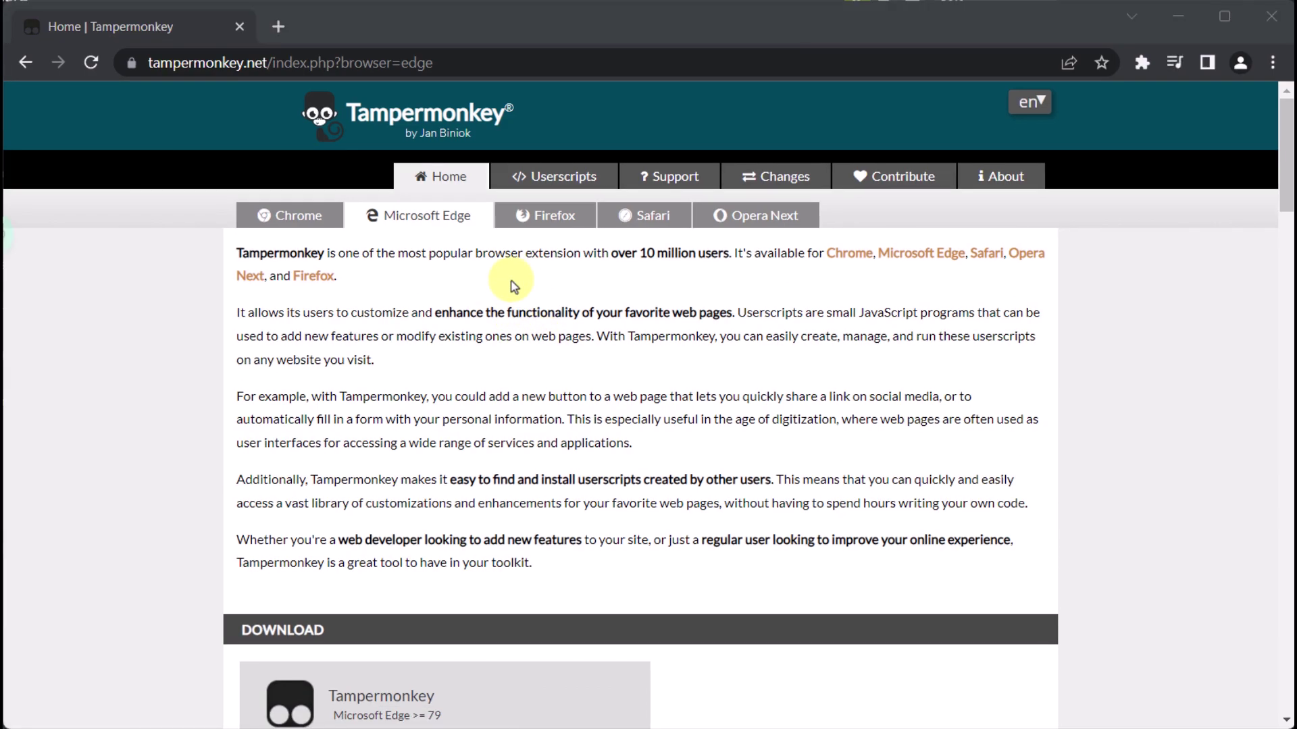
Switch back to the Chrome version and scroll down to its DOWNLOAD section
{"action": "left_click", "coordinate": [305, 225]}
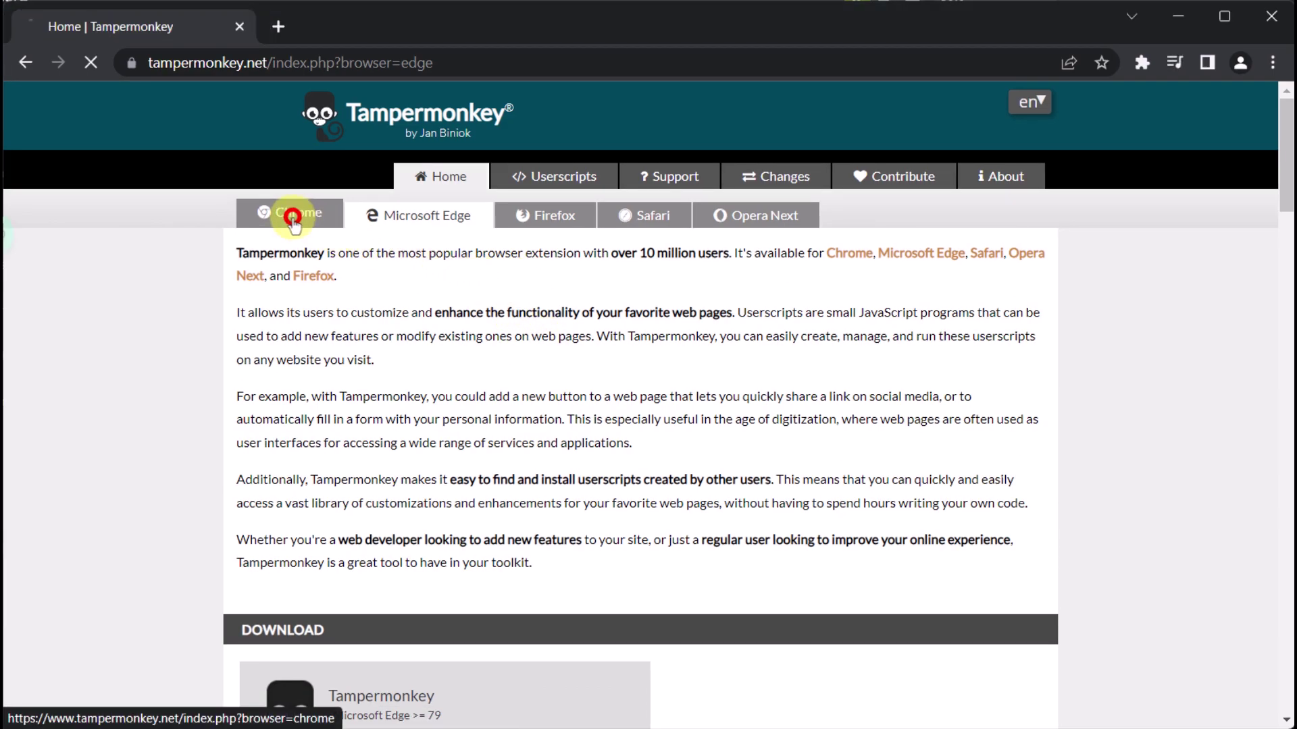
{"action": "scroll", "coordinate": [574, 343], "scroll_direction": "down", "scroll_amount": 1}
{"action": "scroll", "coordinate": [585, 346], "scroll_direction": "down", "scroll_amount": 4}
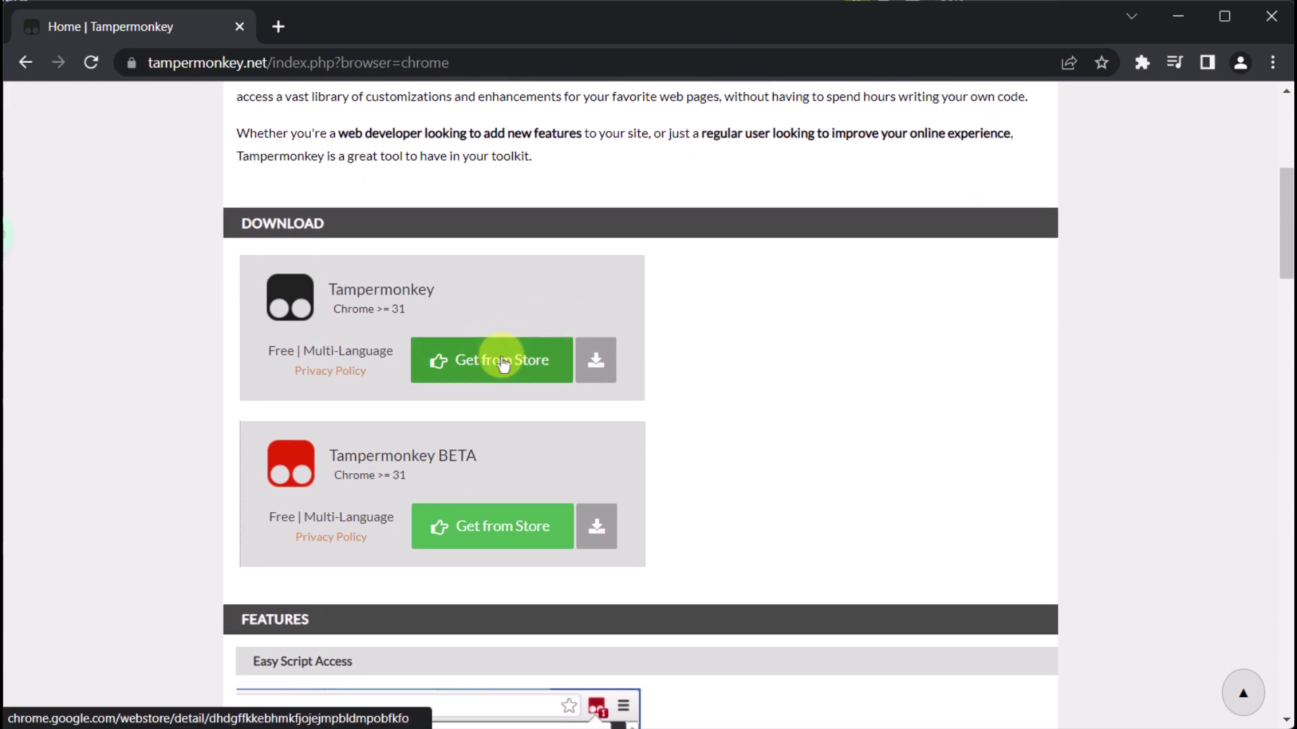
Add Tampermonkey to Chrome from its Chrome Web Store listing and confirm the extension install
{"action": "left_click", "coordinate": [501, 361]}
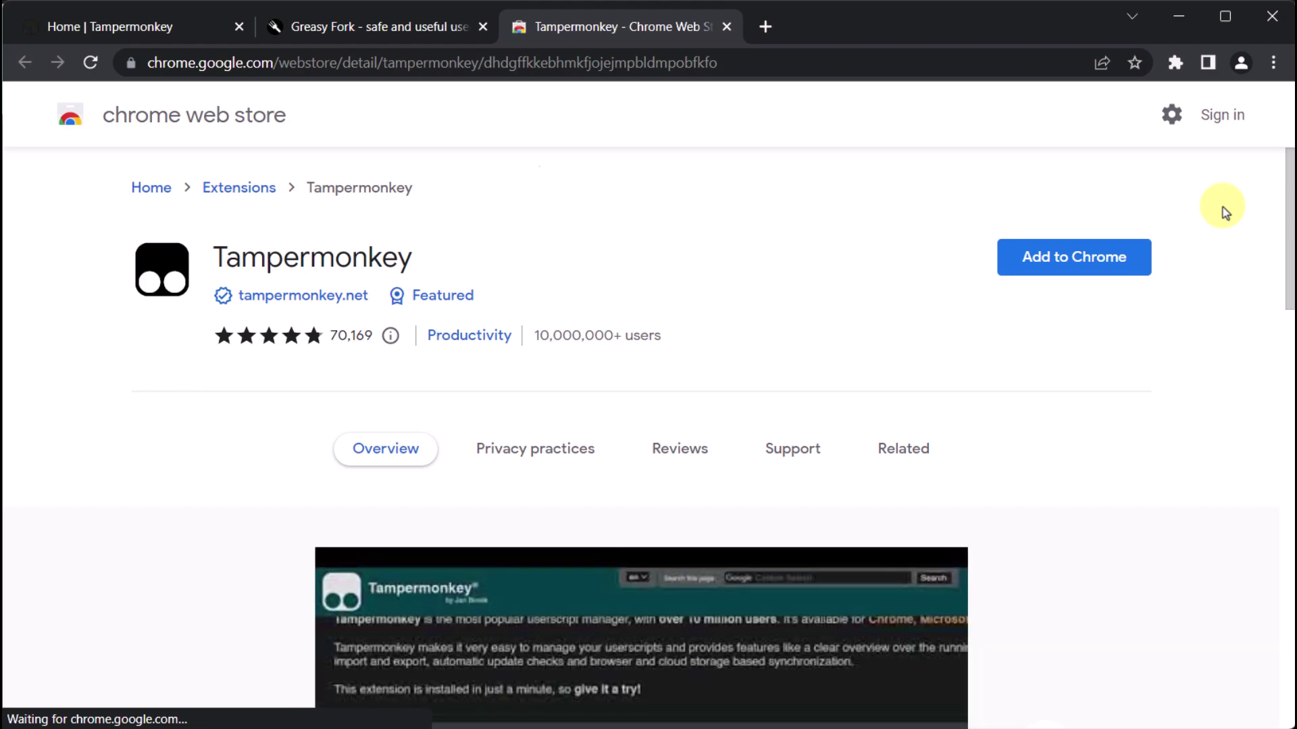
{"action": "left_click", "coordinate": [1086, 260]}
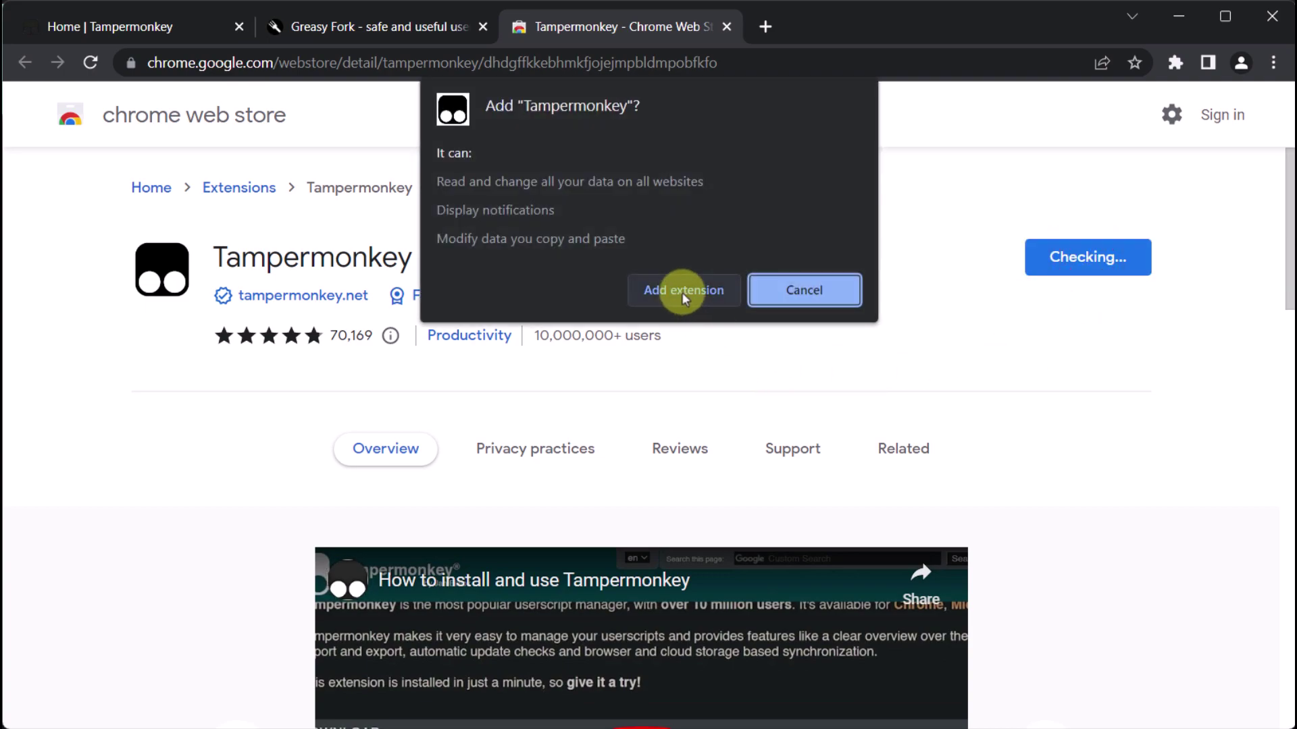
{"action": "left_click", "coordinate": [682, 292]}
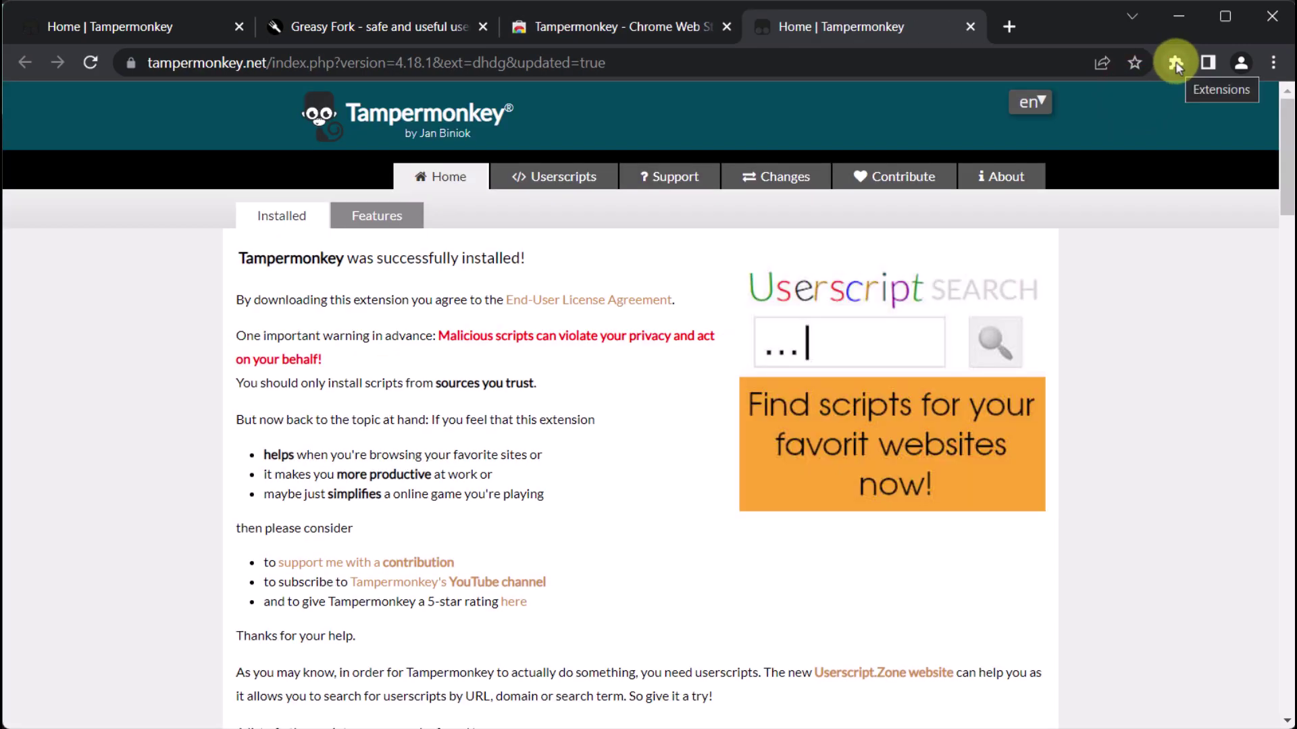
Pin Tampermonkey to the toolbar and open its empty Installed Userscripts dashboard
{"action": "left_click", "coordinate": [1176, 63]}
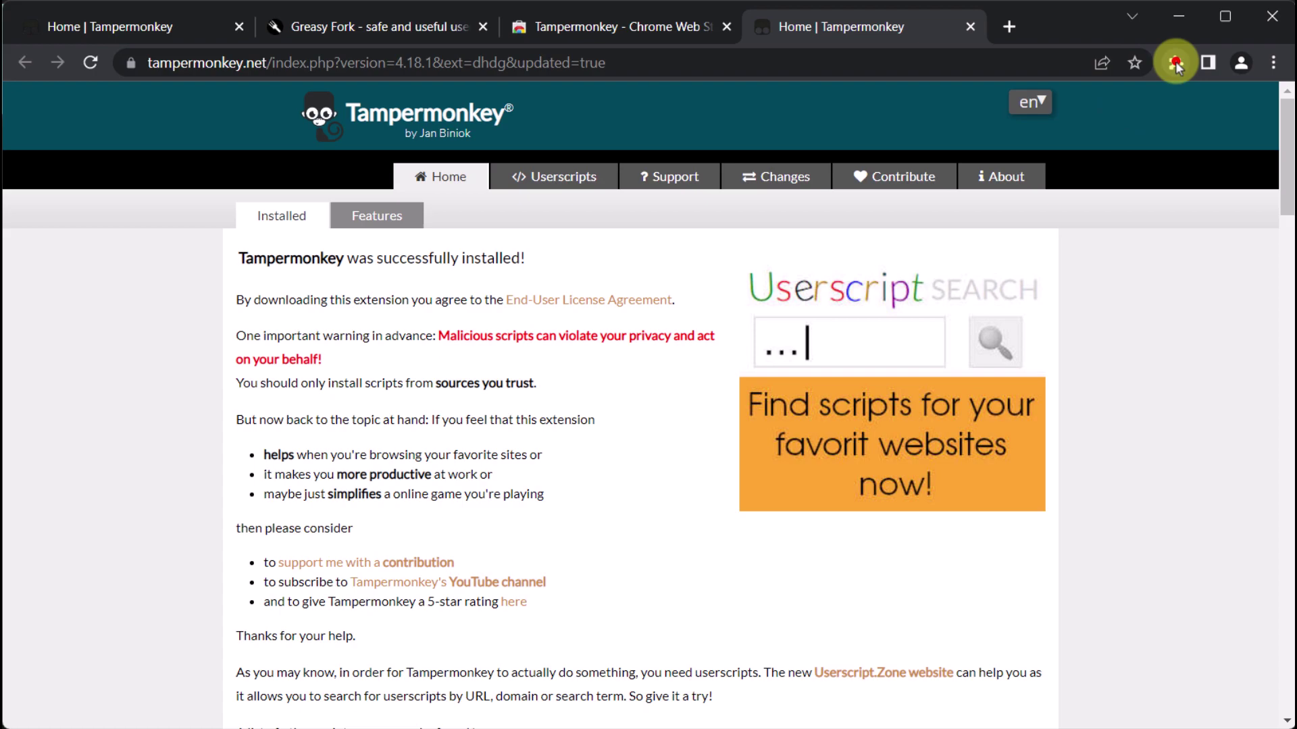
{"action": "left_click", "coordinate": [1176, 64]}
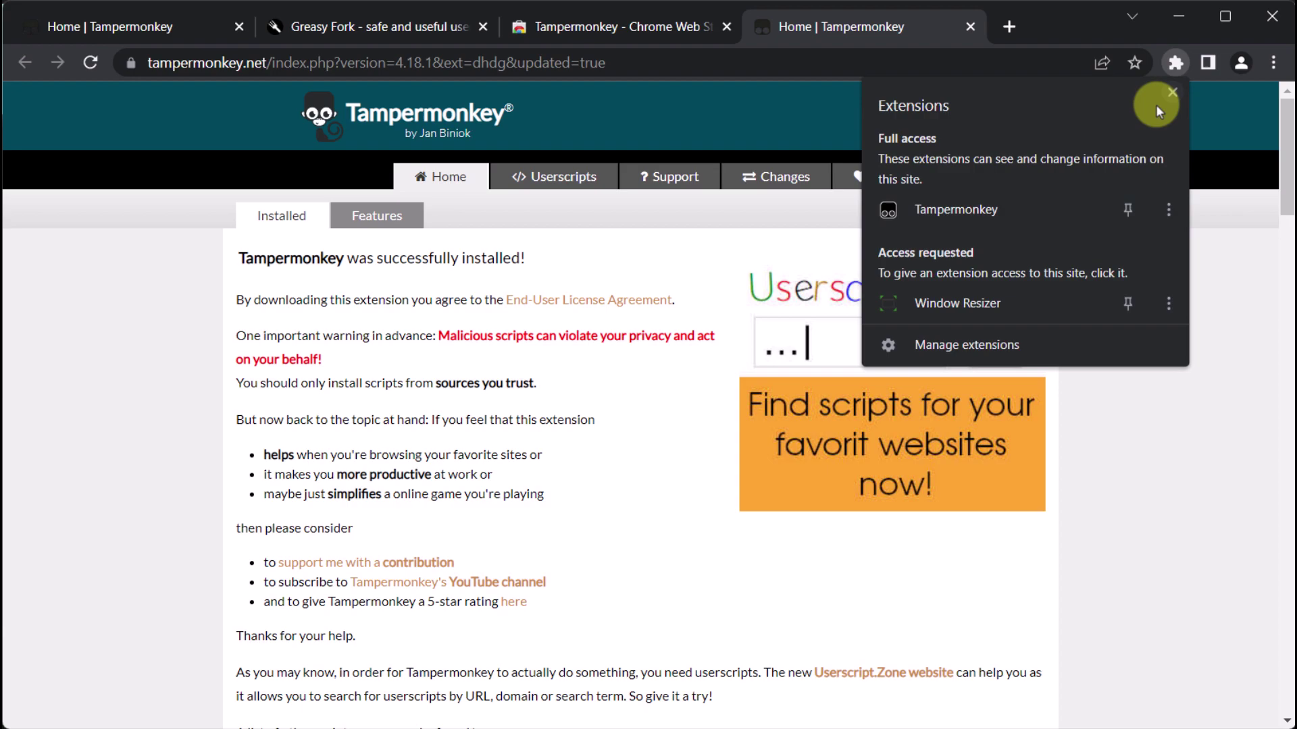
{"action": "left_click", "coordinate": [1127, 209]}
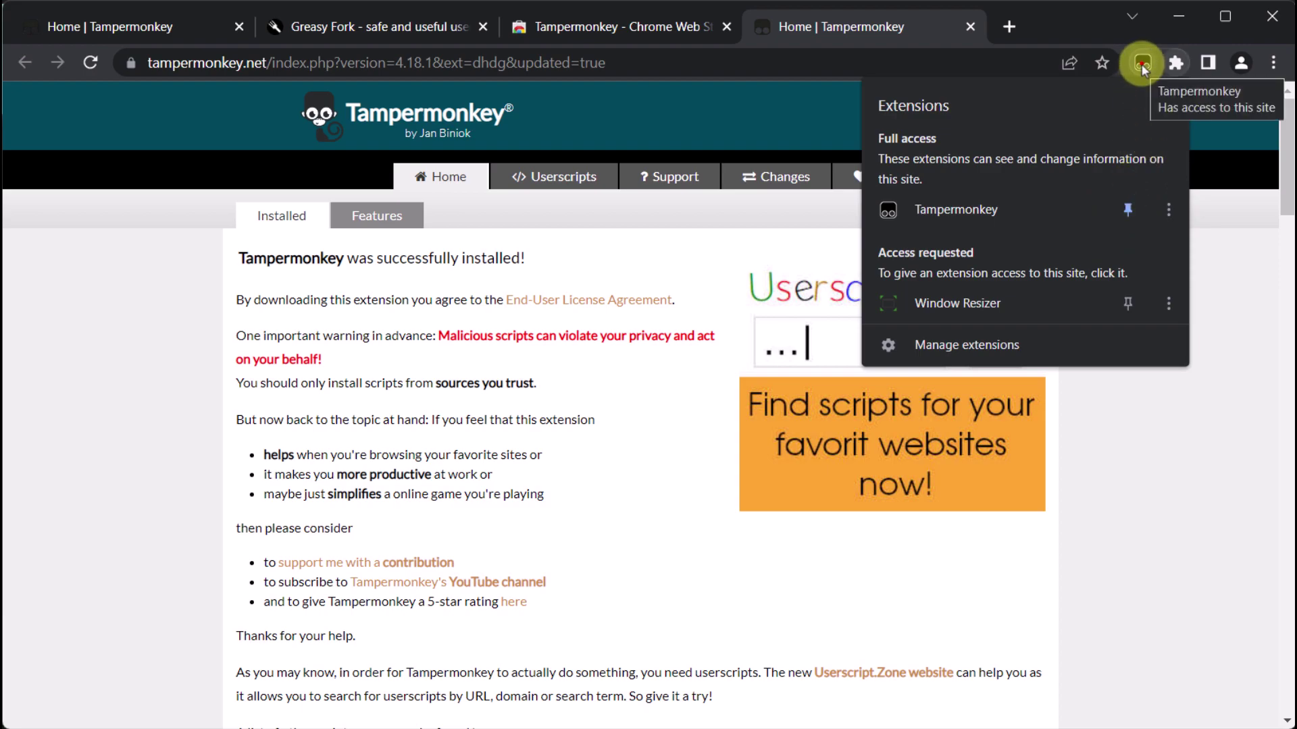
{"action": "left_click", "coordinate": [1142, 64]}
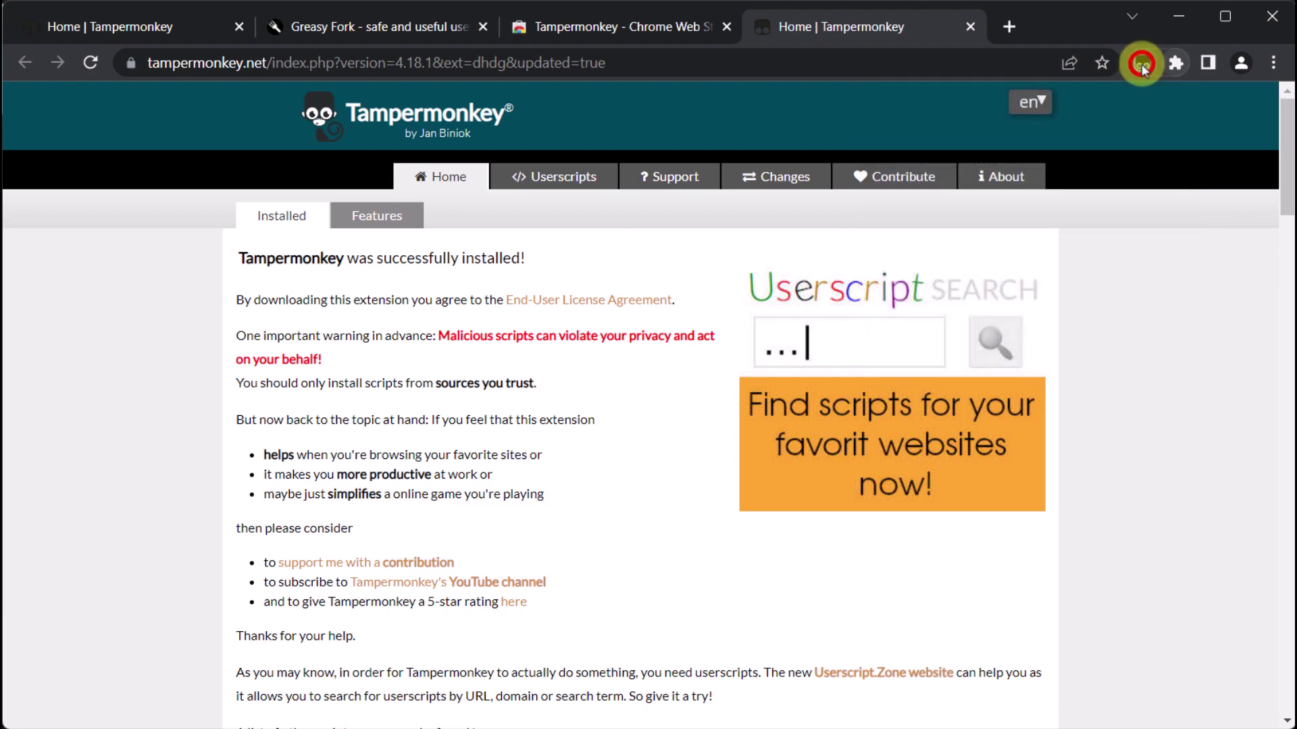
{"action": "left_click", "coordinate": [1142, 64]}
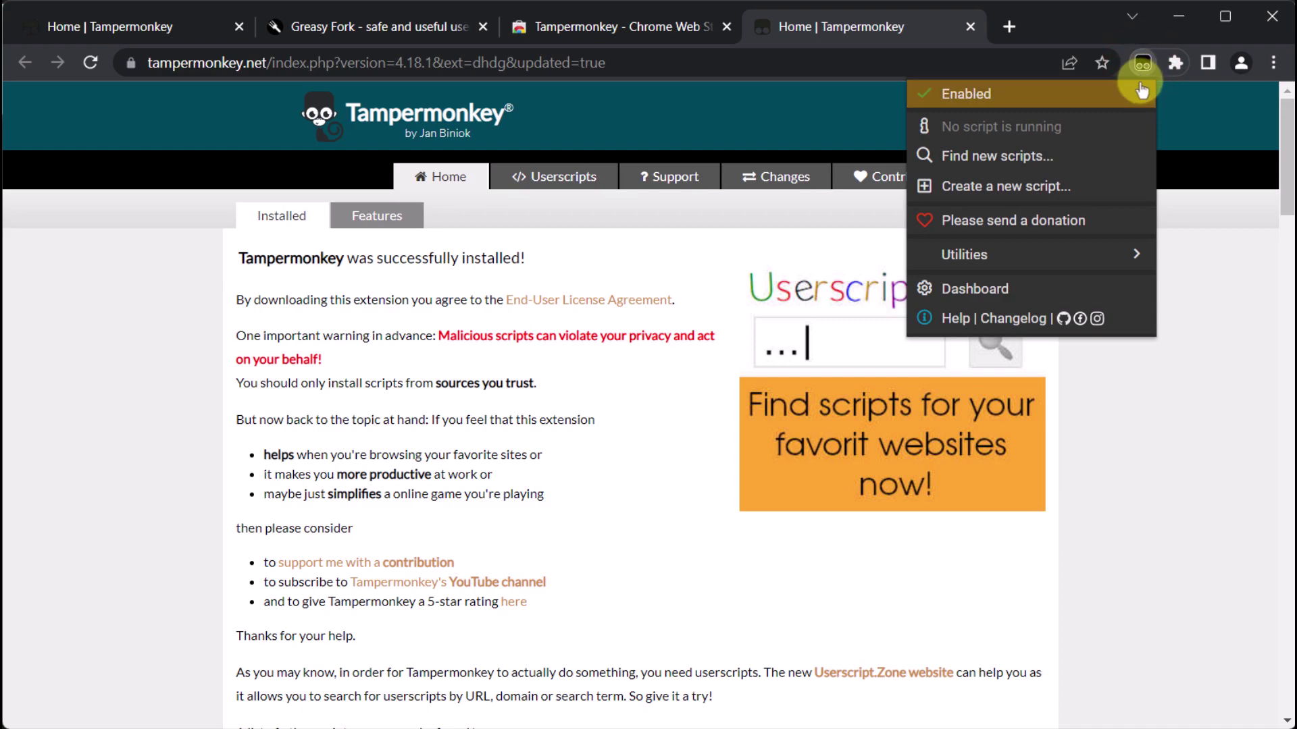
{"action": "left_click", "coordinate": [1048, 297]}
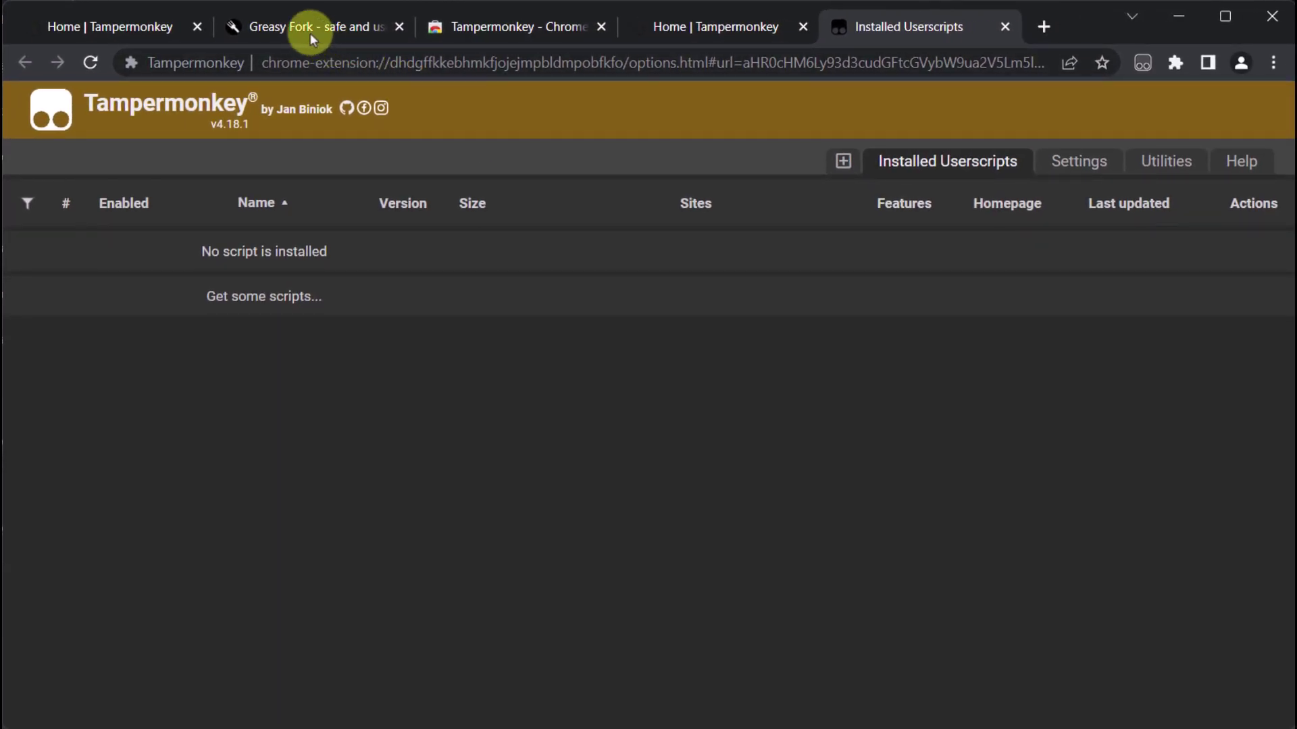
Back on Greasy Fork, search the userscripts for 'Timer Hooker'
{"action": "left_click", "coordinate": [300, 29]}
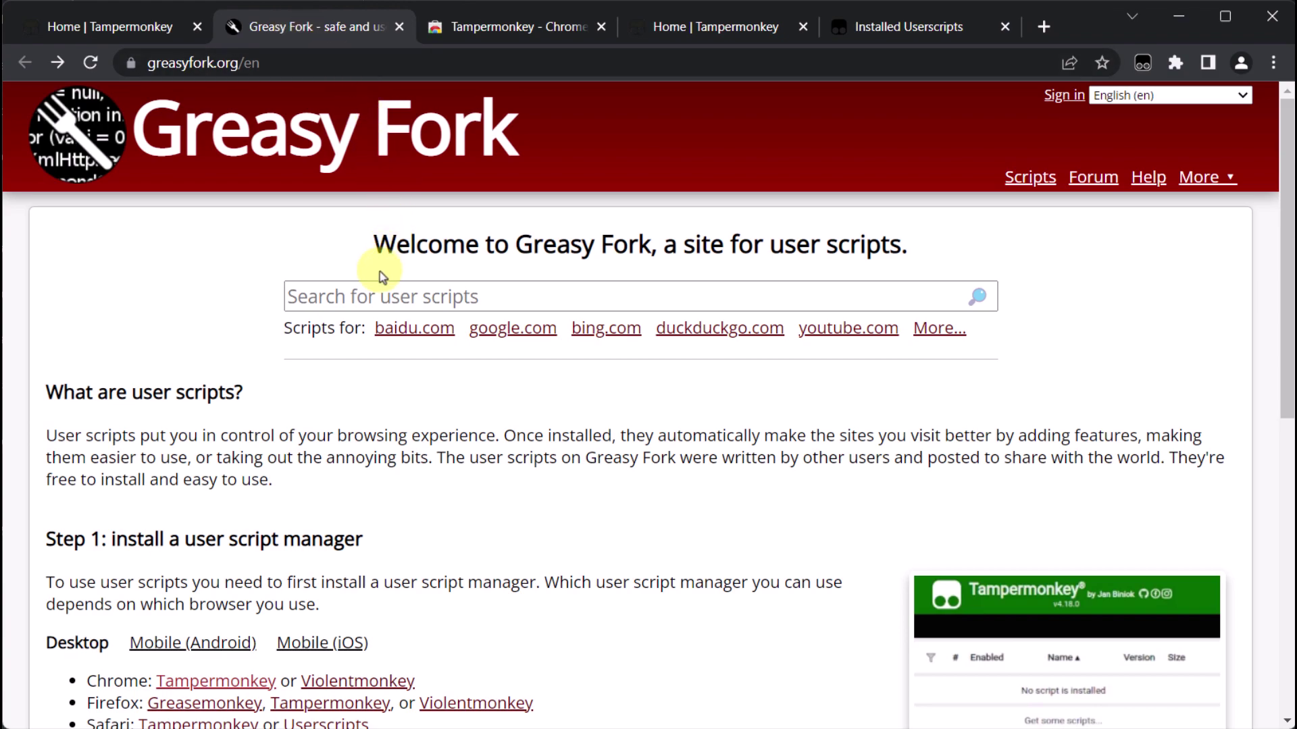
{"action": "left_click", "coordinate": [368, 294]}
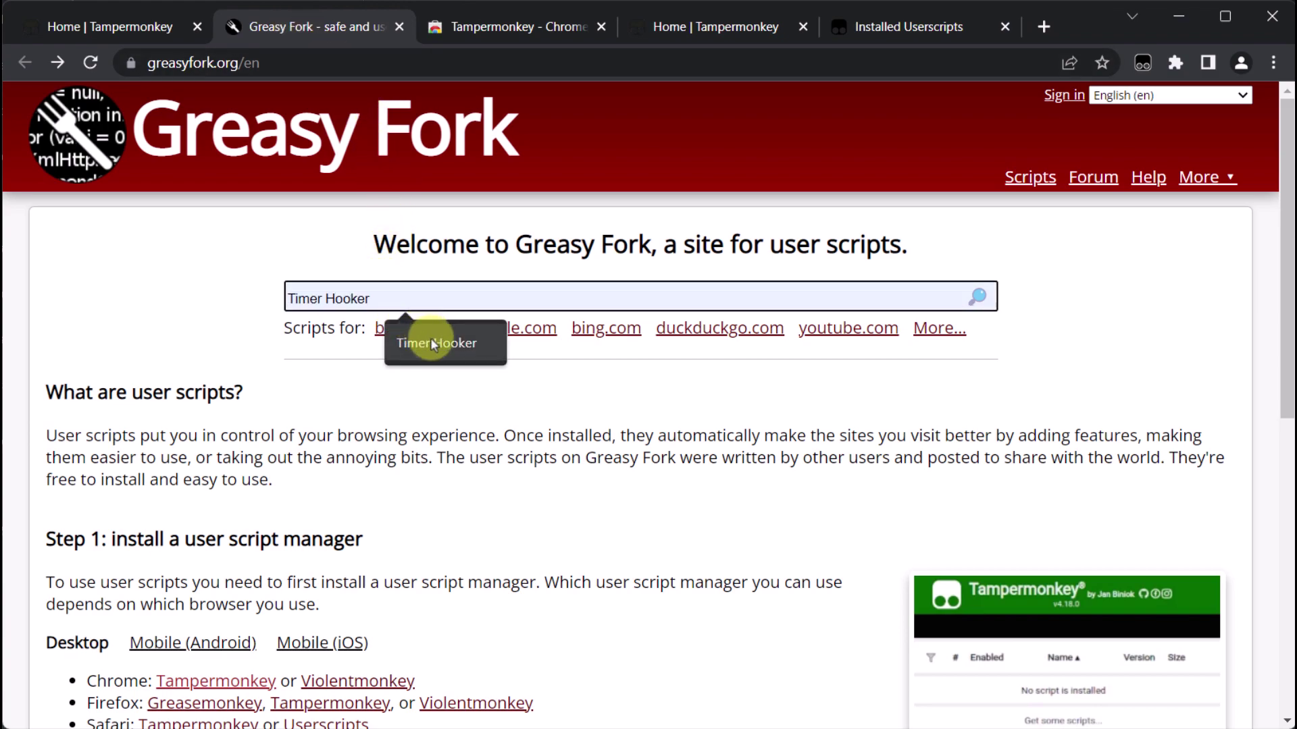
{"action": "left_click", "coordinate": [436, 344]}
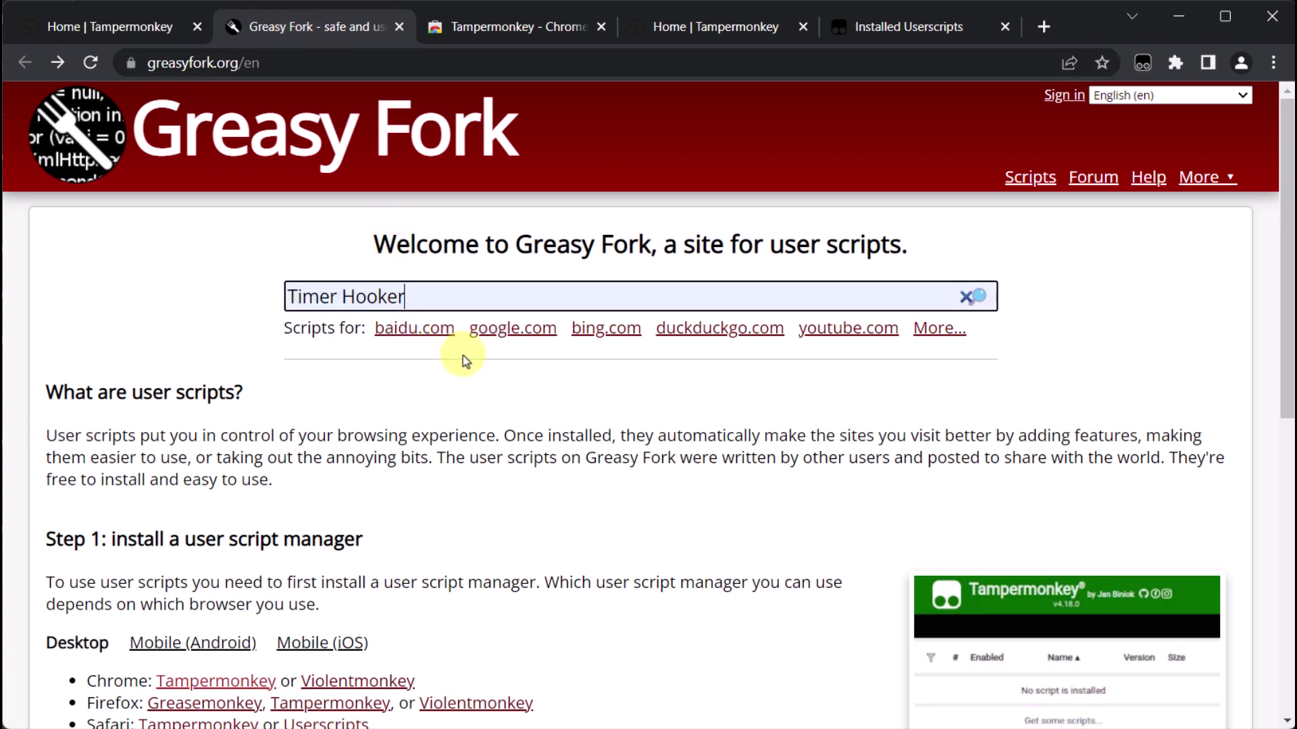
{"action": "left_click", "coordinate": [980, 297]}
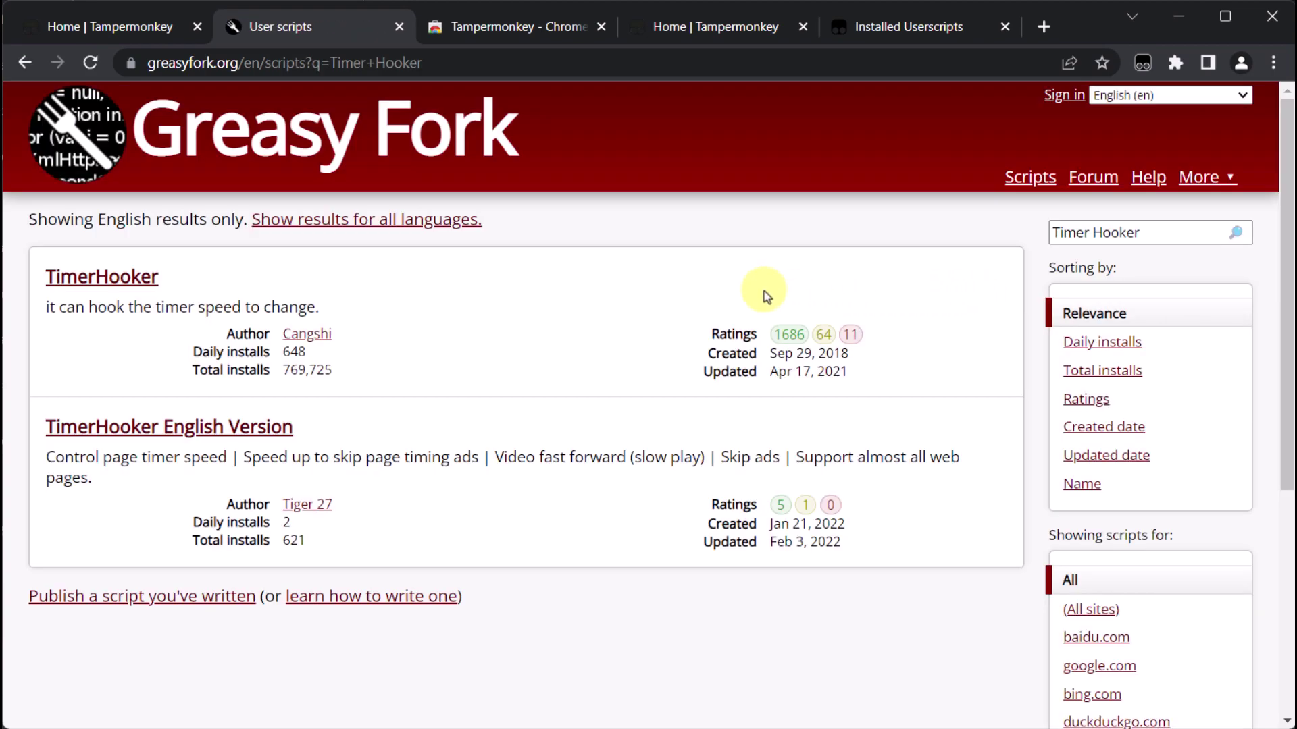
Open the TimerHooker 1.0.62 result and skim its info page
{"action": "left_click", "coordinate": [154, 278]}
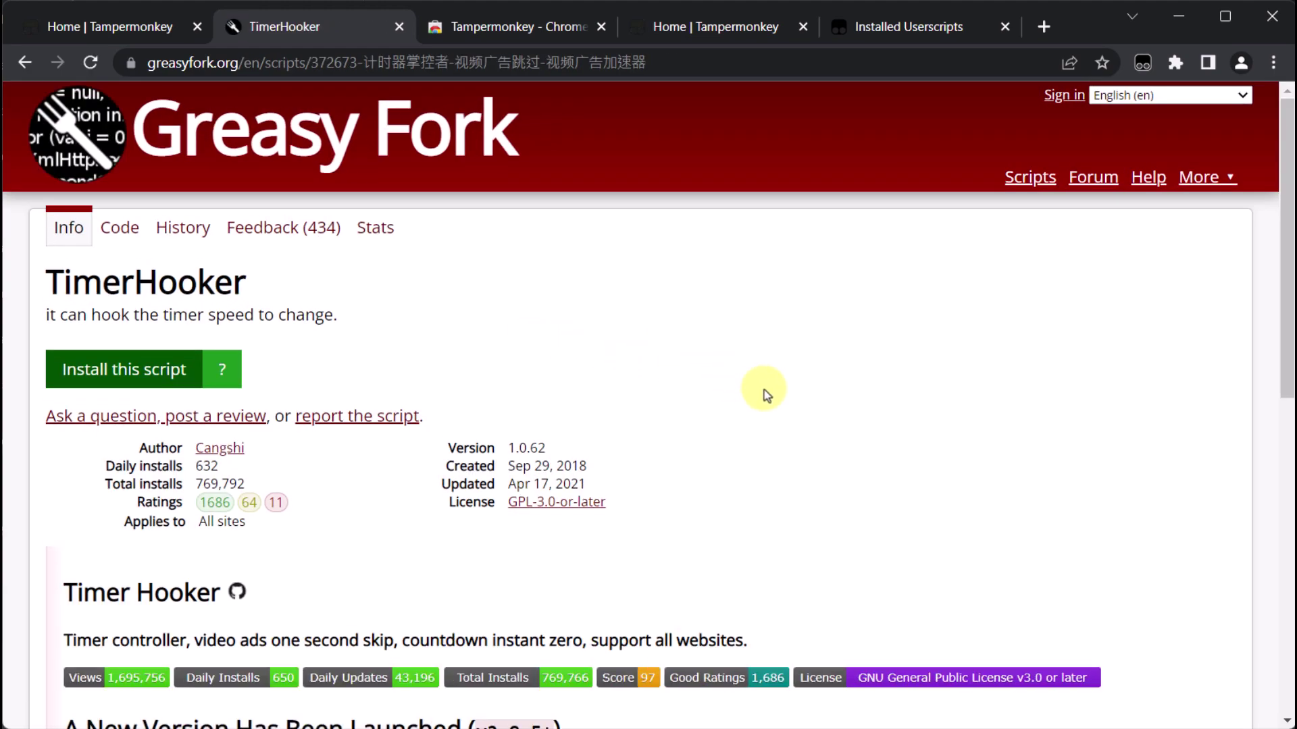
{"action": "scroll", "coordinate": [763, 391], "scroll_direction": "down", "scroll_amount": 3}
{"action": "scroll", "coordinate": [764, 391], "scroll_direction": "down", "scroll_amount": 7}
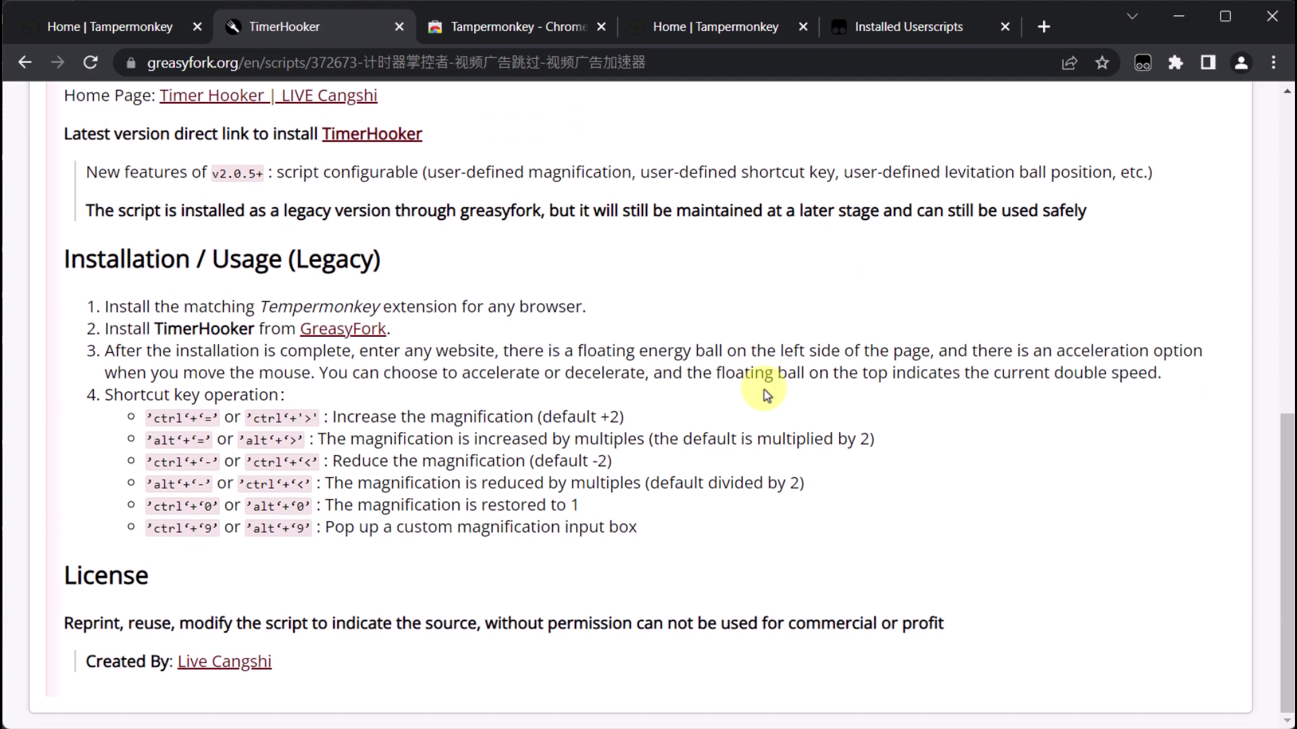
{"action": "scroll", "coordinate": [764, 390], "scroll_direction": "up", "scroll_amount": 10}
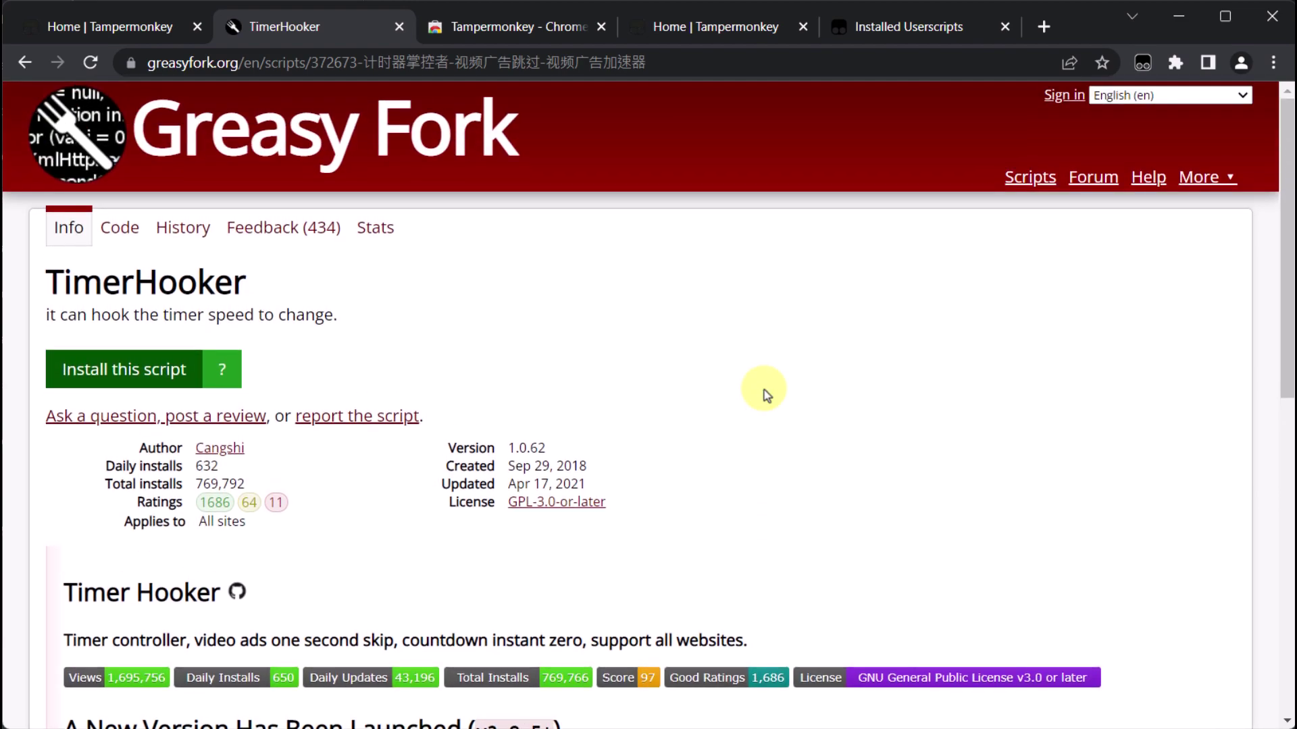
Install TimerHooker 1.0.62 from Greasy Fork and confirm it on Tampermonkey's install page
{"action": "left_click", "coordinate": [136, 368]}
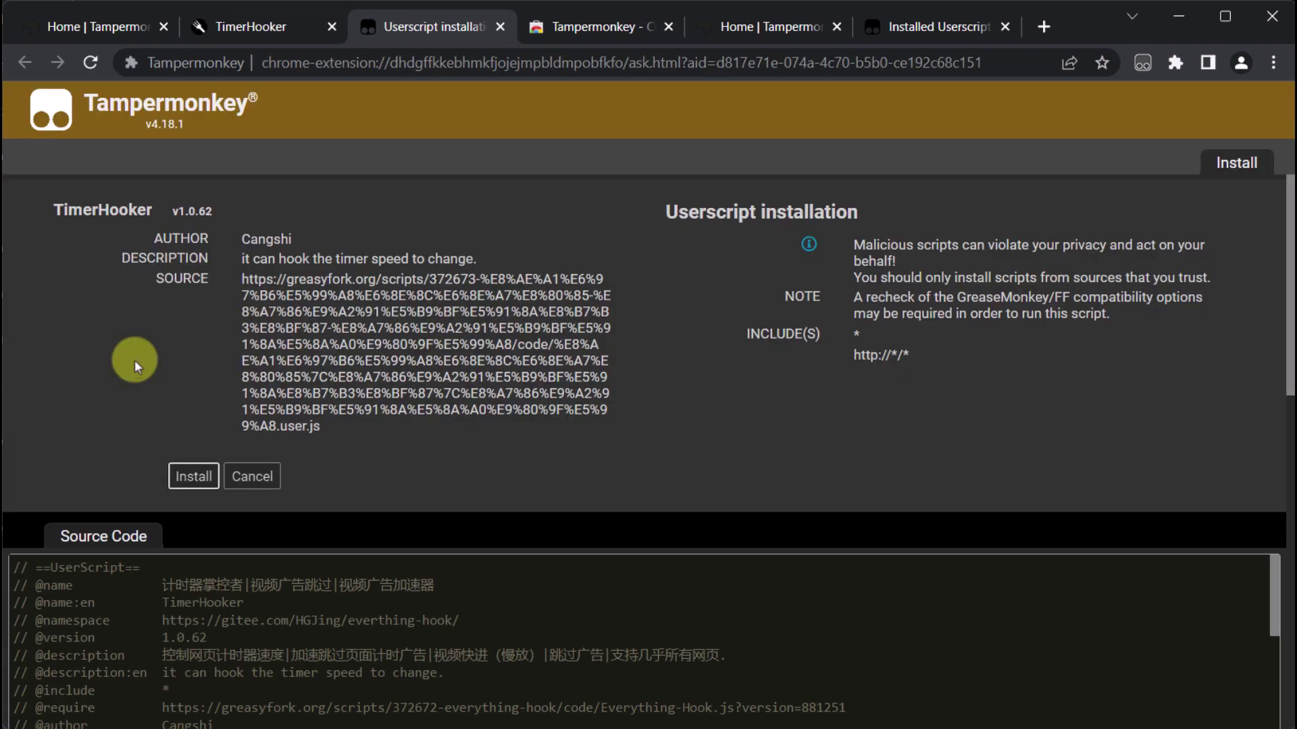
{"action": "left_click", "coordinate": [193, 478]}
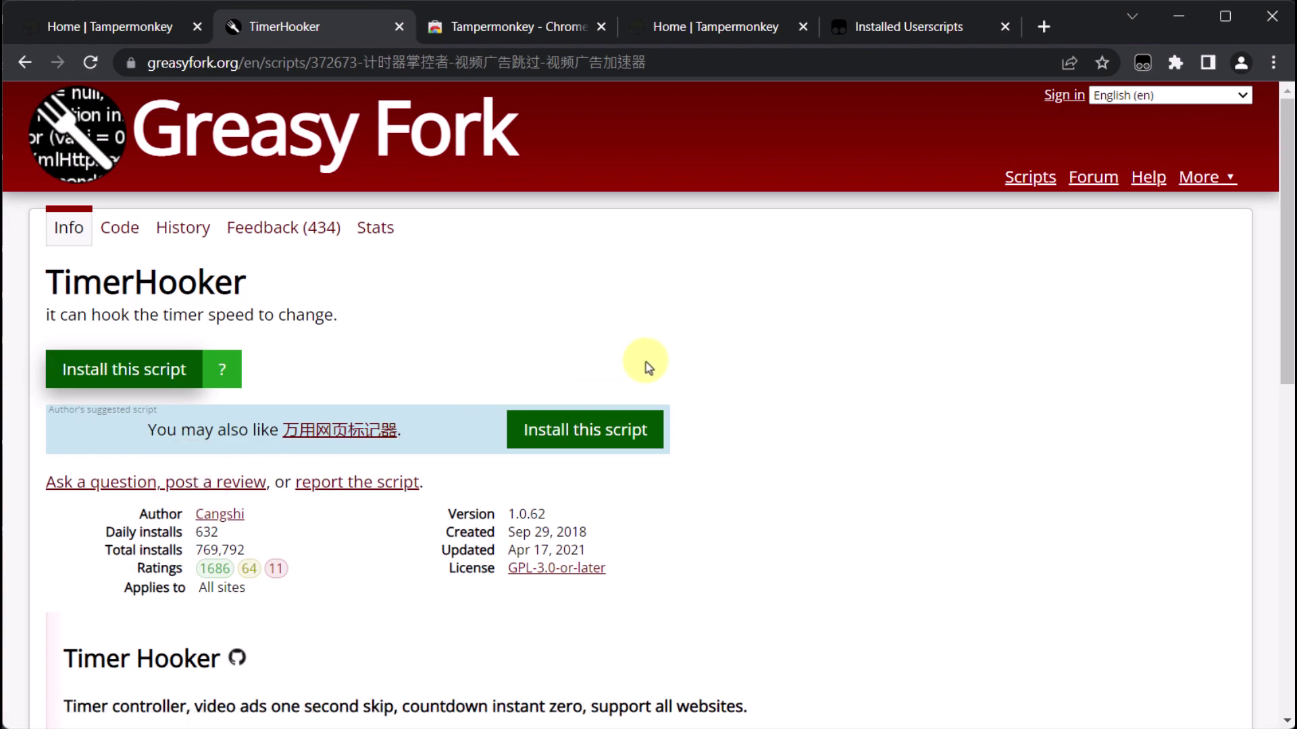
Refresh Tampermonkey's Installed Userscripts list so TimerHooker 1.0.62 appears enabled
{"action": "left_click", "coordinate": [935, 29]}
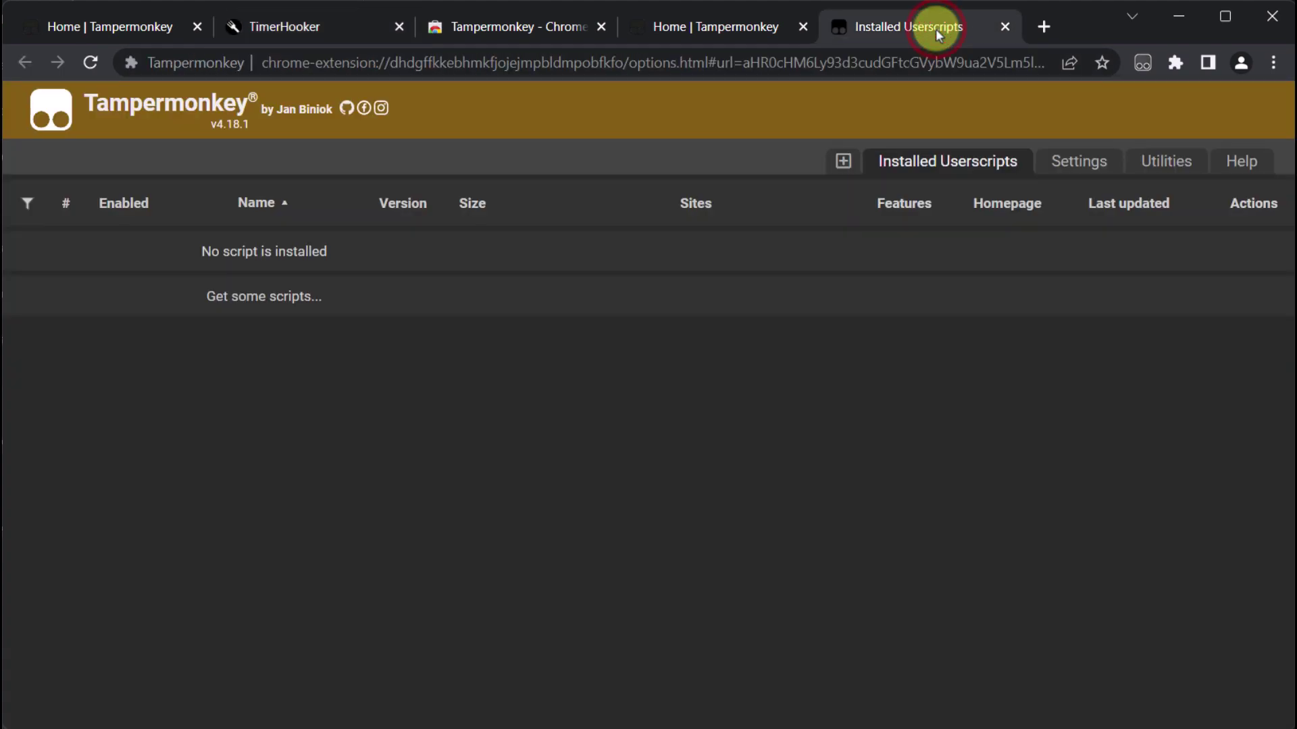
{"action": "left_click", "coordinate": [91, 62]}
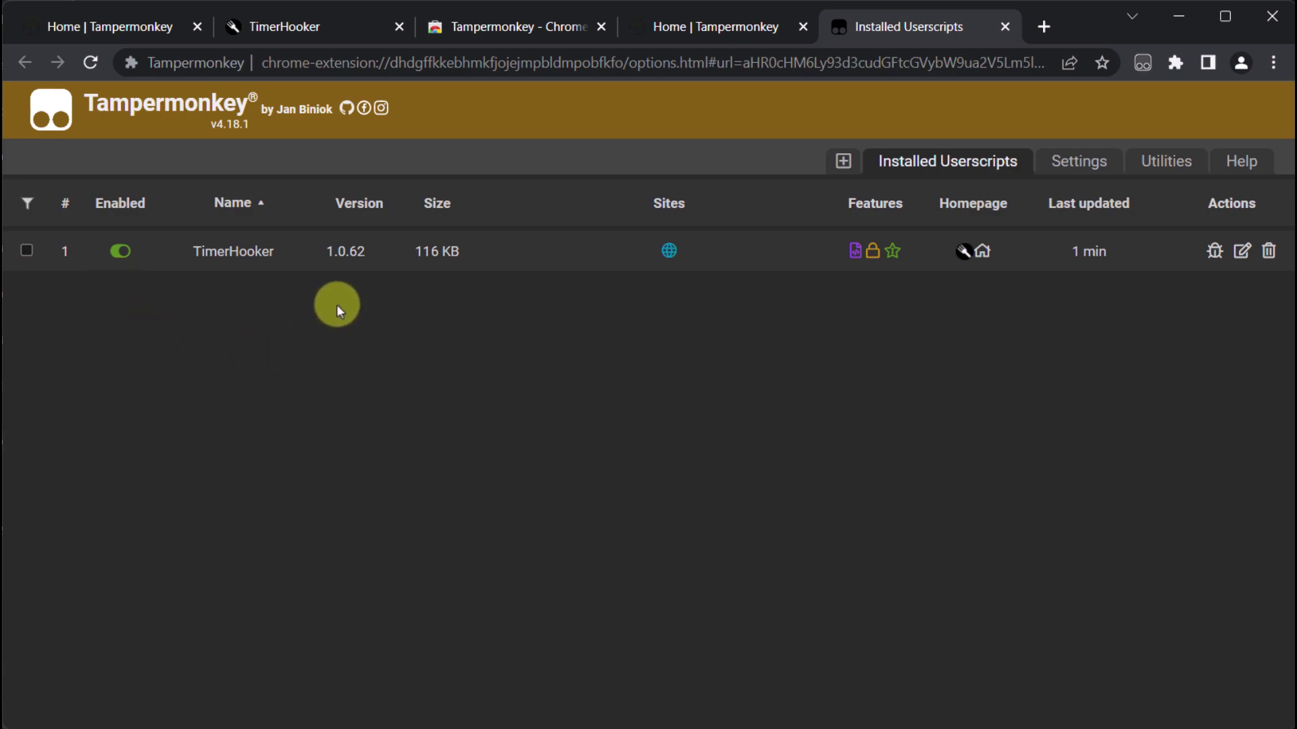
Search Google for 'google snake' in a new tab and start a round of Snake
{"action": "key", "text": "ctrl+t"}
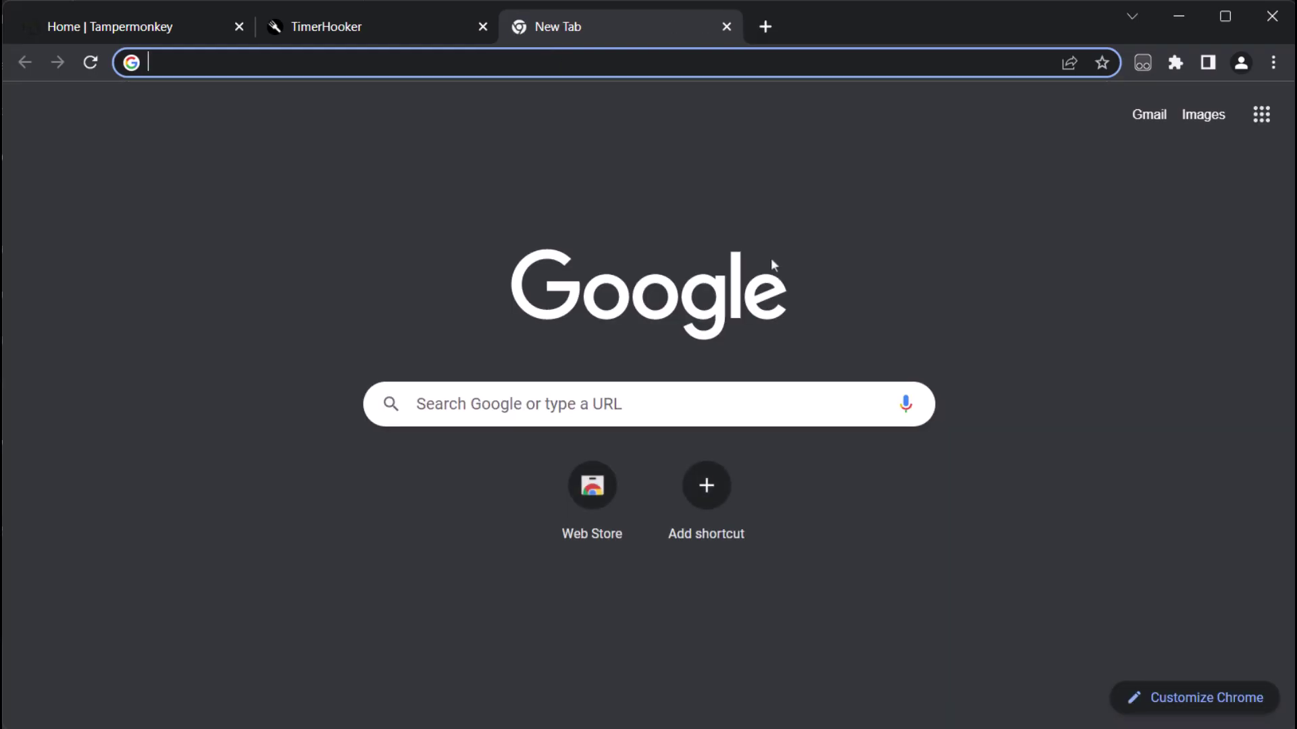
{"action": "type", "text": "g"}
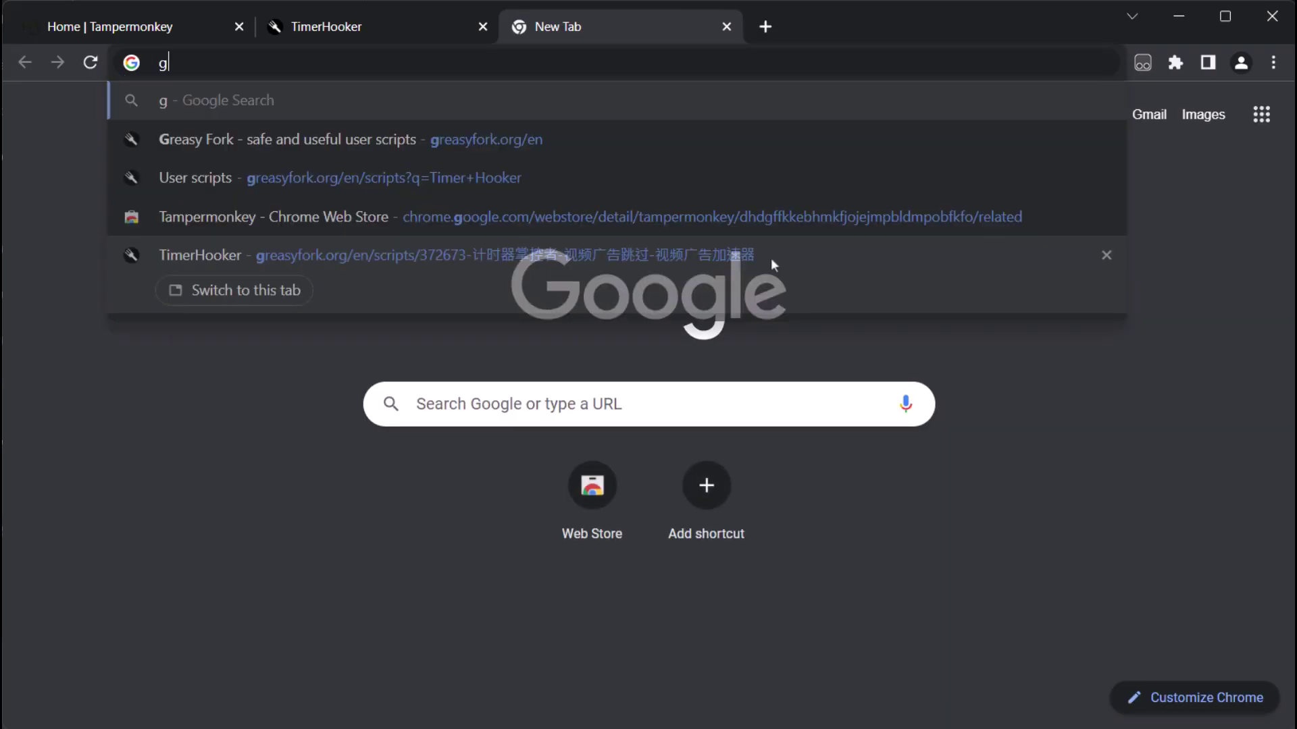
{"action": "type", "text": "oogle snak"}
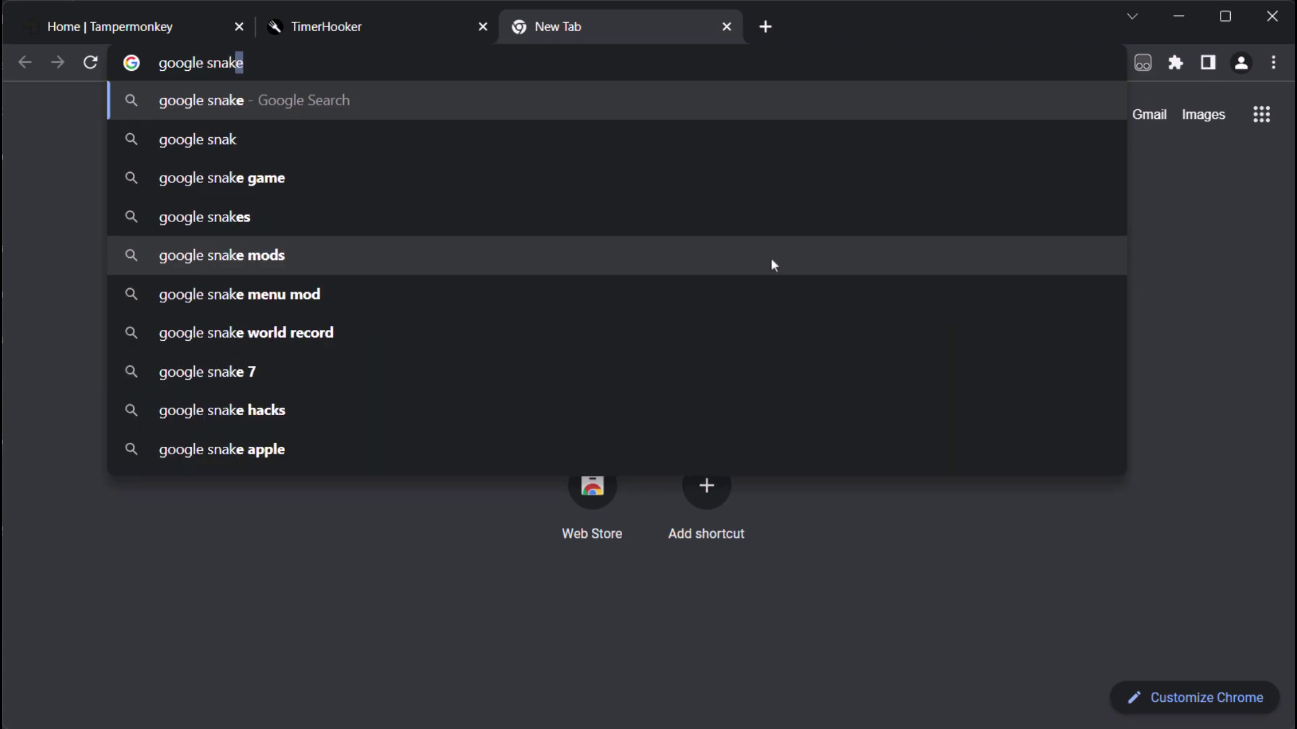
{"action": "key", "text": "Return"}
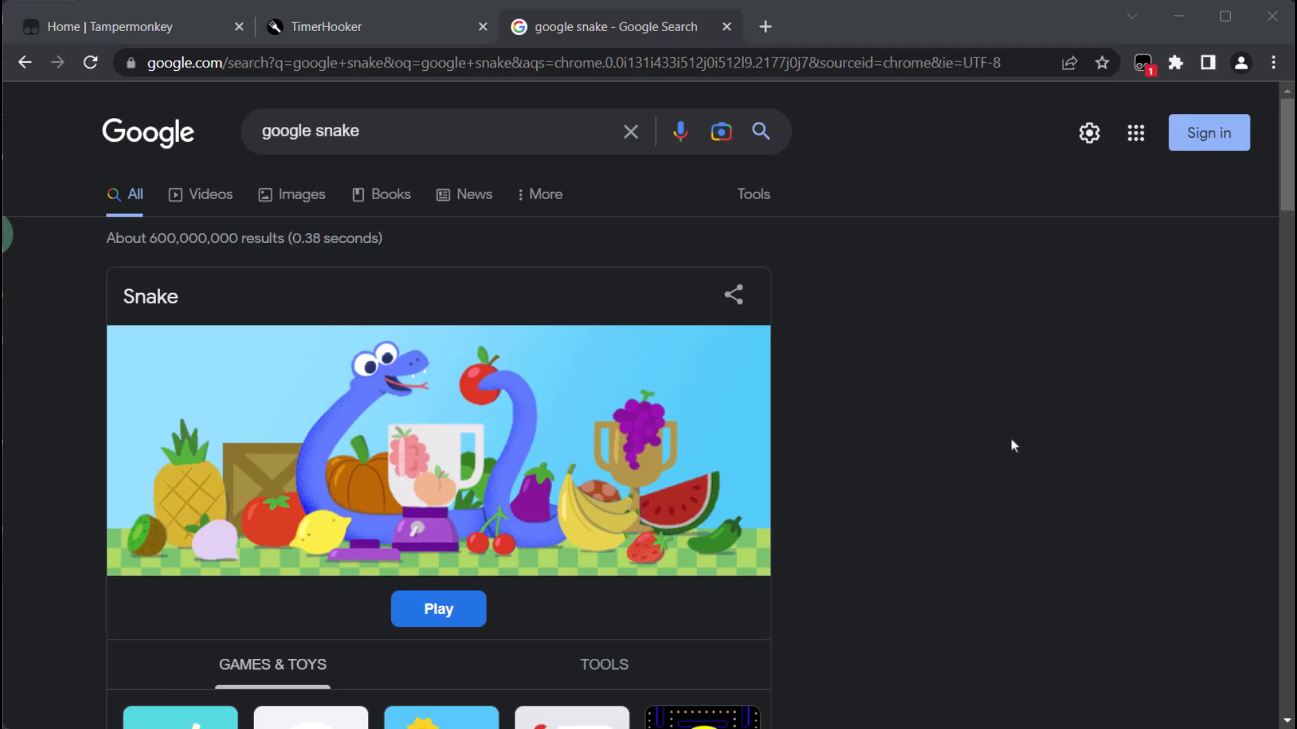
{"action": "left_click", "coordinate": [445, 612]}
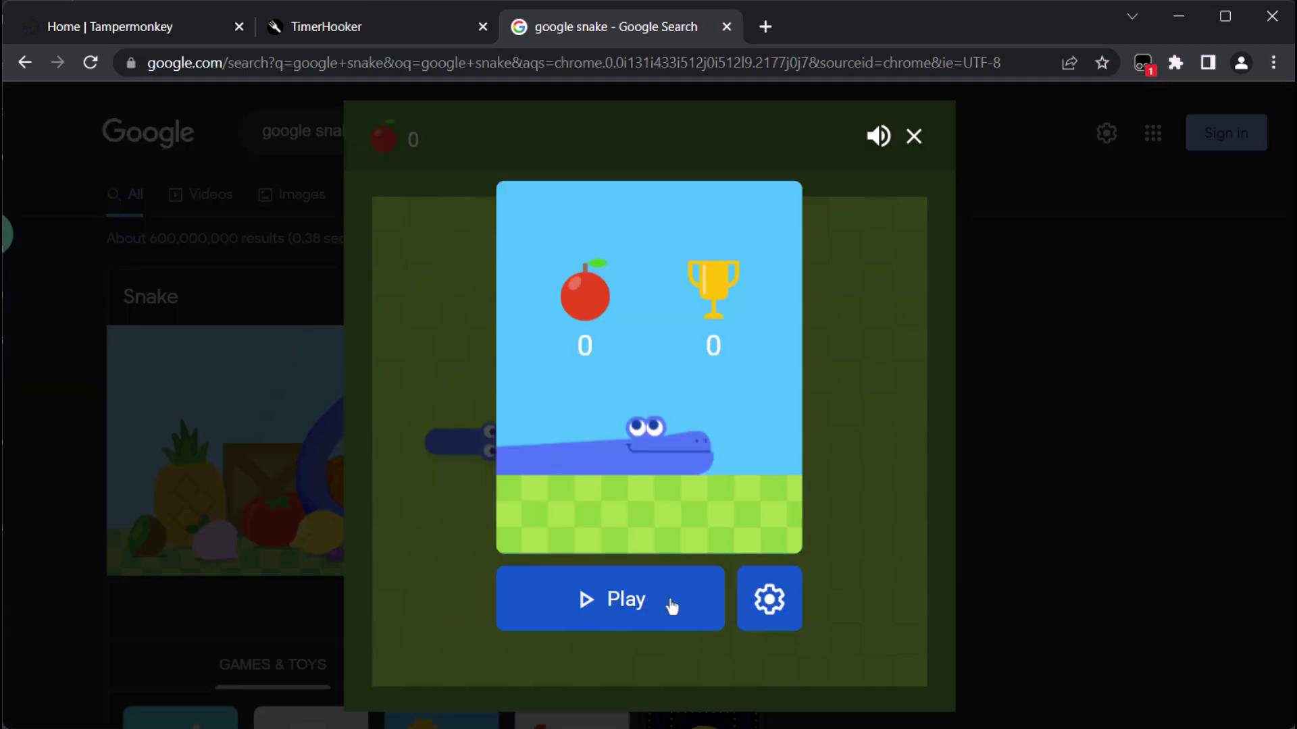
{"action": "left_click", "coordinate": [672, 606]}
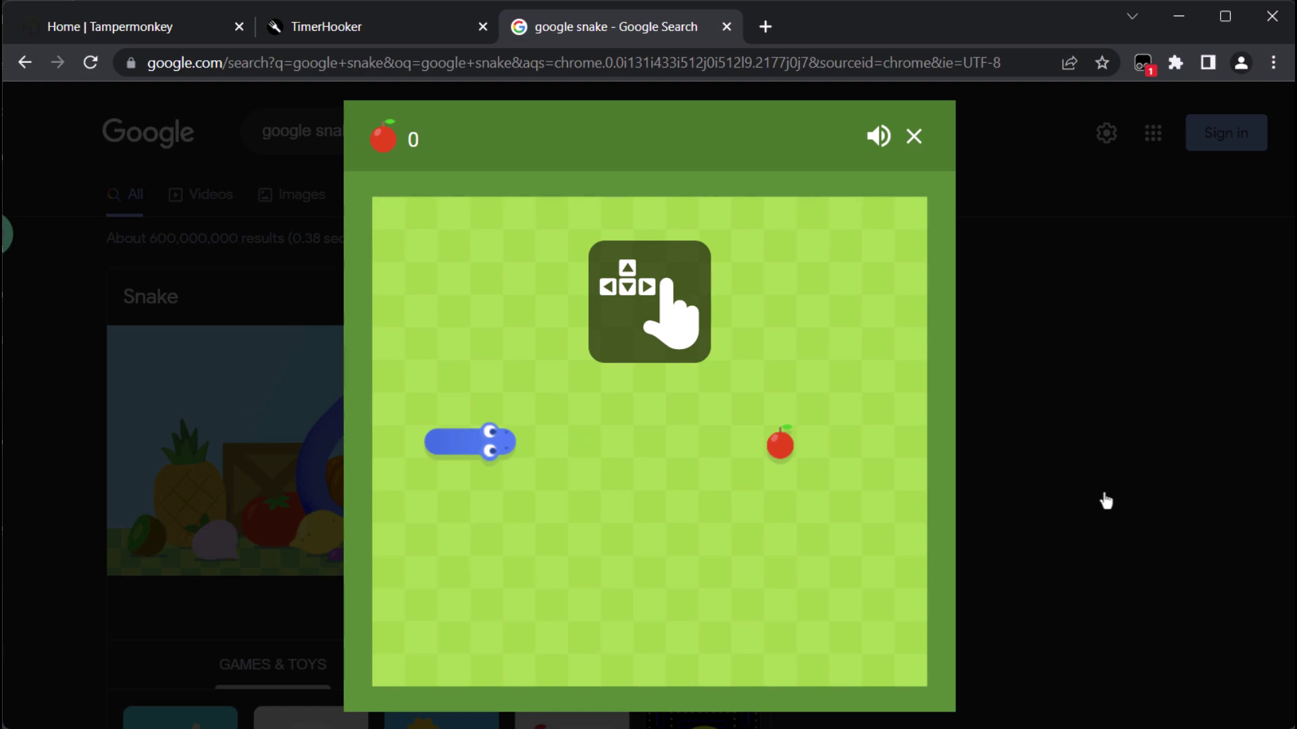
{"action": "left_click", "coordinate": [366, 39]}
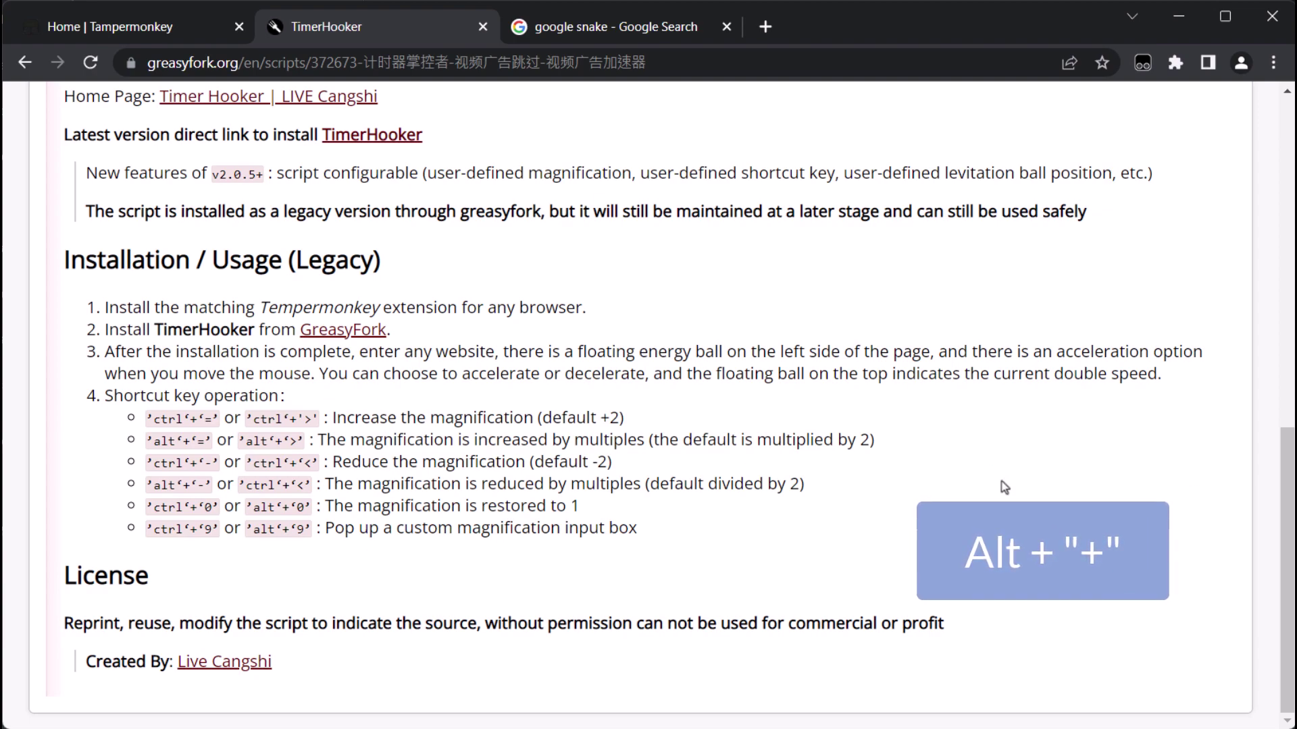
{"action": "left_click", "coordinate": [590, 23]}
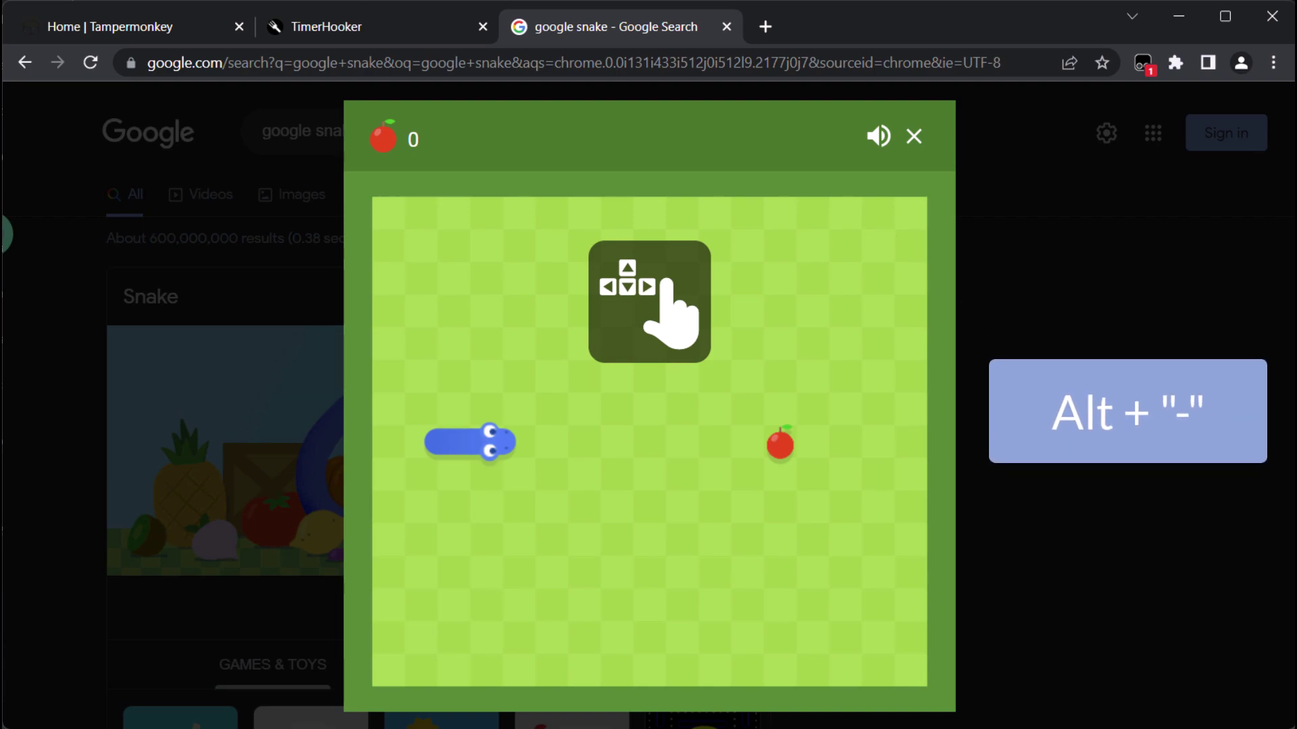
Slow Snake to x0.13 with Alt+-, steer right and down, then restore x1.00 with Alt++
{"action": "key", "text": "alt+minus"}
{"action": "key", "text": "alt+minus"}
{"action": "key", "text": "alt+minus"}
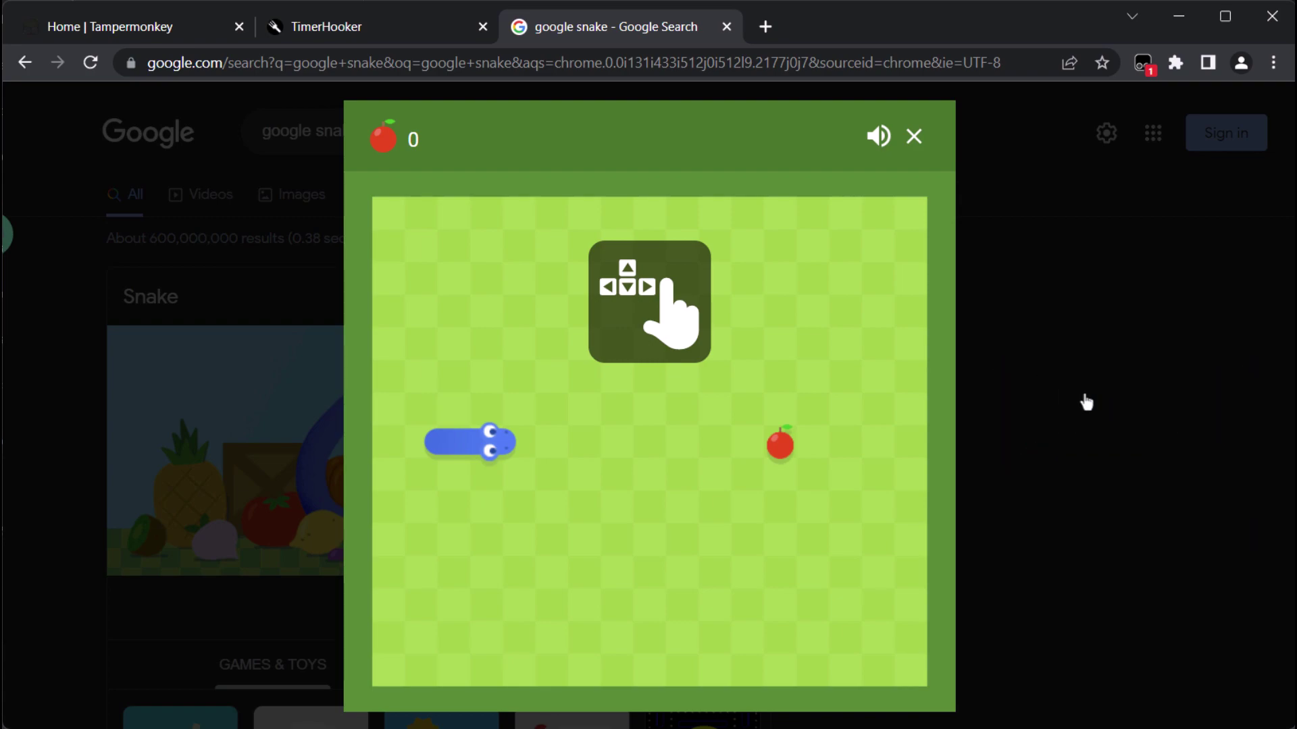
{"action": "key", "text": "Right"}
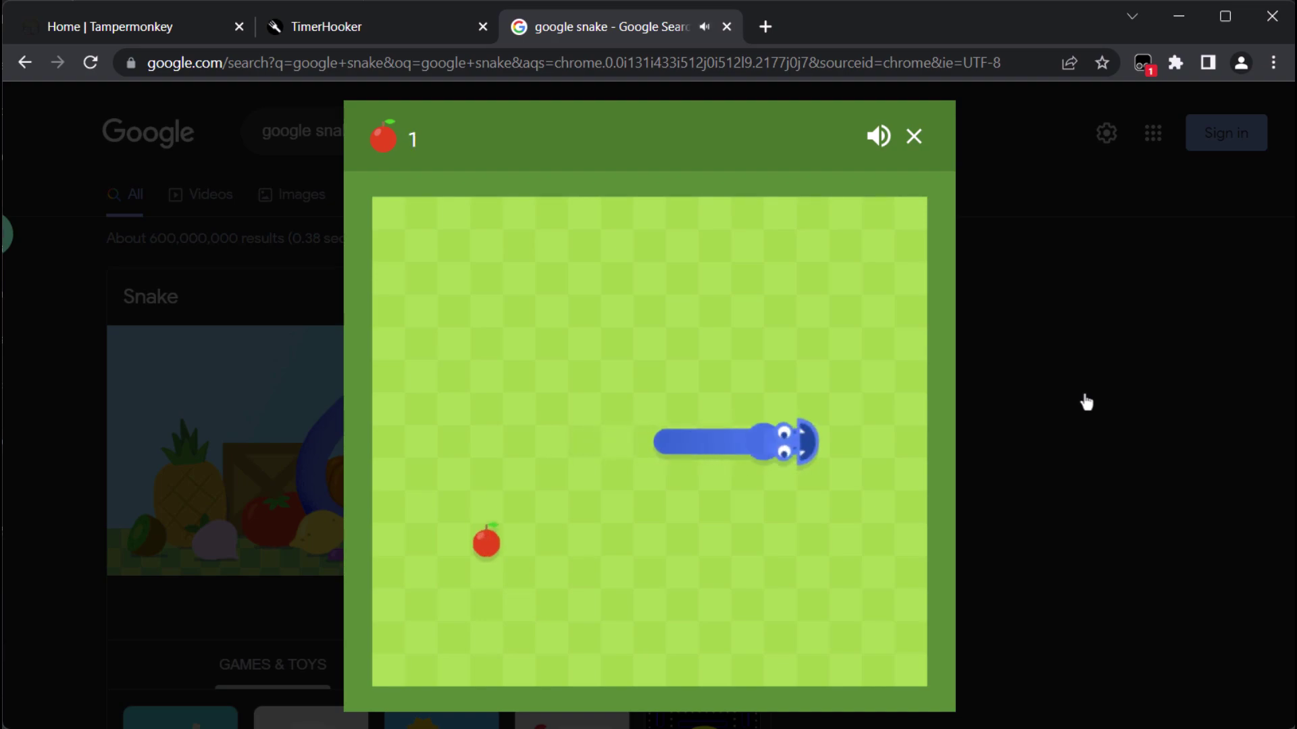
{"action": "key", "text": "Down"}
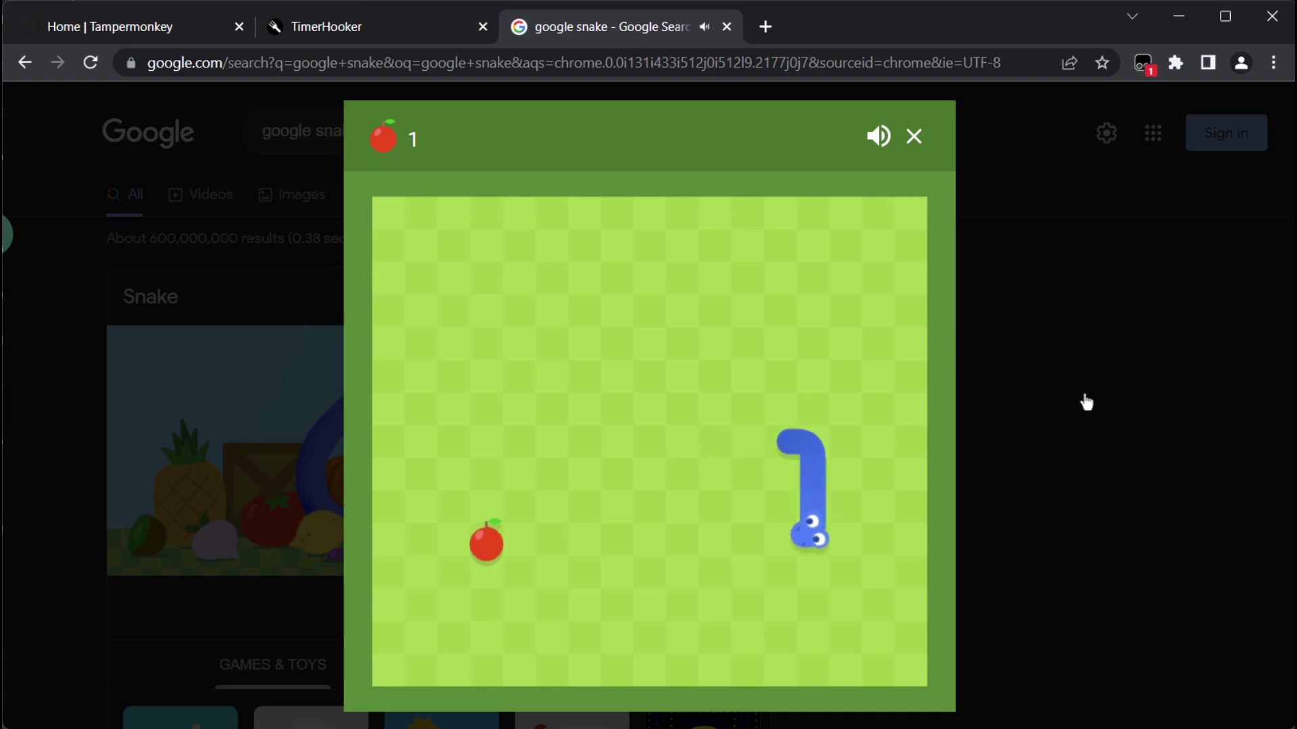
{"action": "key", "text": "alt+plus"}
{"action": "key", "text": "Left"}
{"action": "key", "text": "alt+plus"}
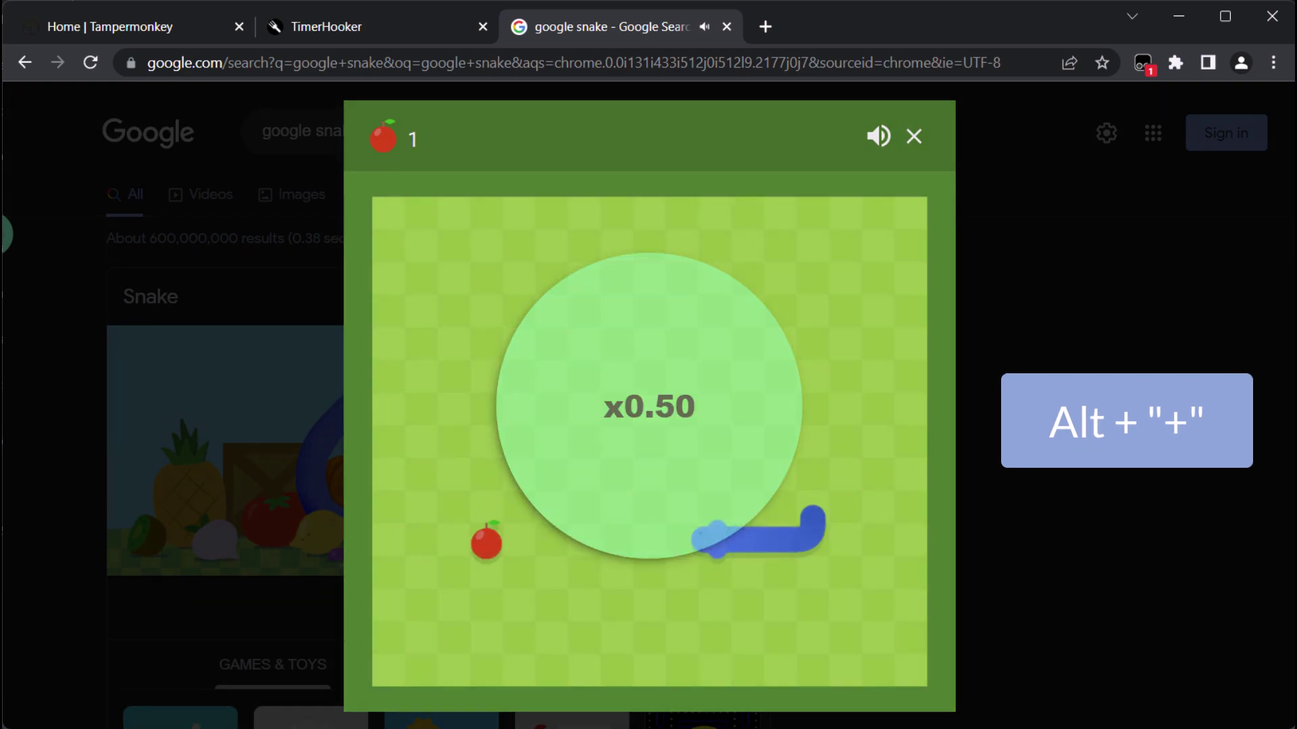
{"action": "key", "text": "alt+plus"}
Steer the snake up, right, down and left to the apple, then slow the game again with Alt+-
{"action": "key", "text": "Up"}
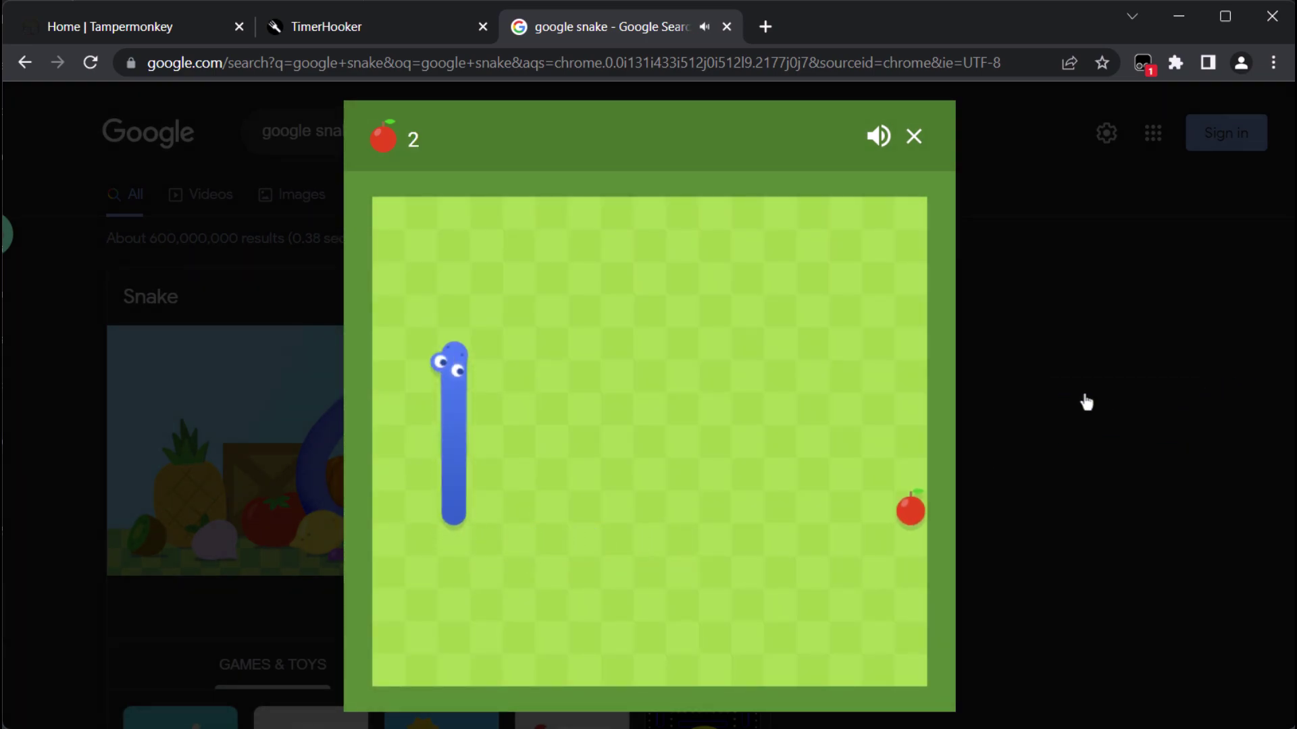
{"action": "key", "text": "Right"}
{"action": "key", "text": "Down"}
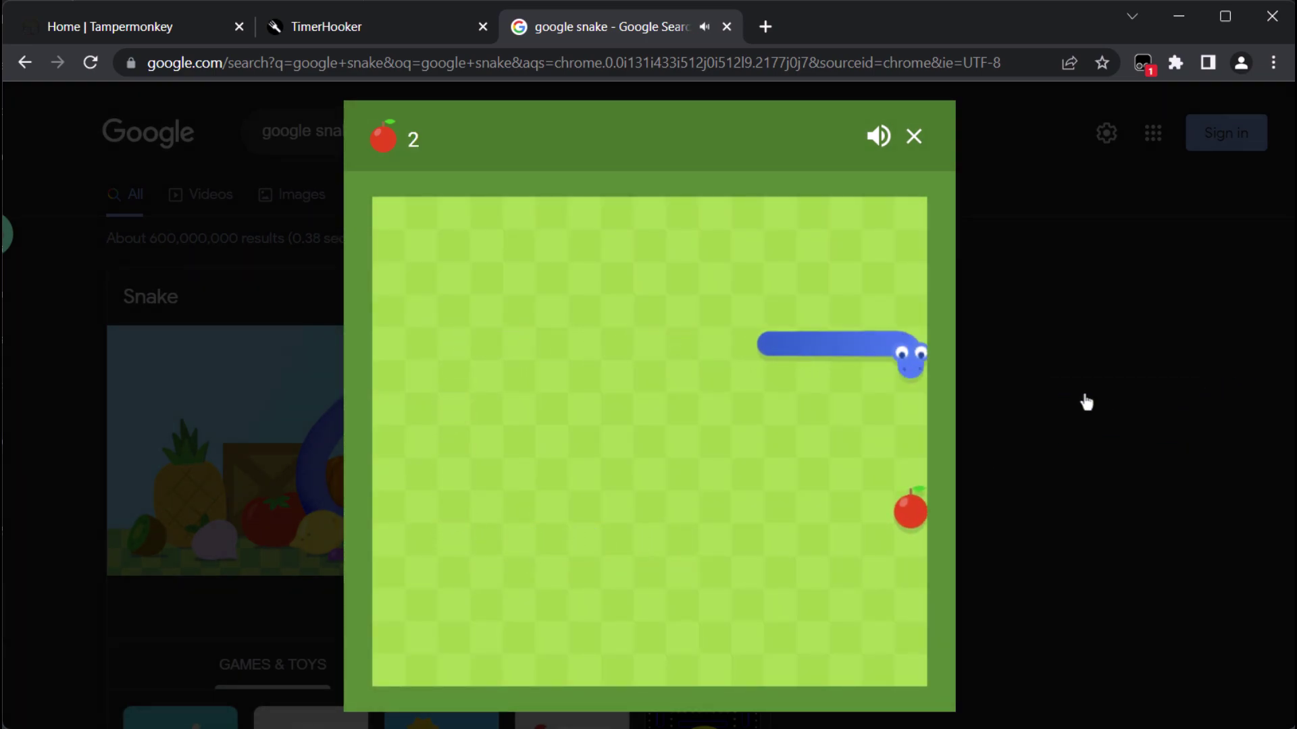
{"action": "key", "text": "Left"}
{"action": "key", "text": "alt+minus"}
{"action": "key", "text": "alt+minus"}
{"action": "key", "text": "alt+minus"}
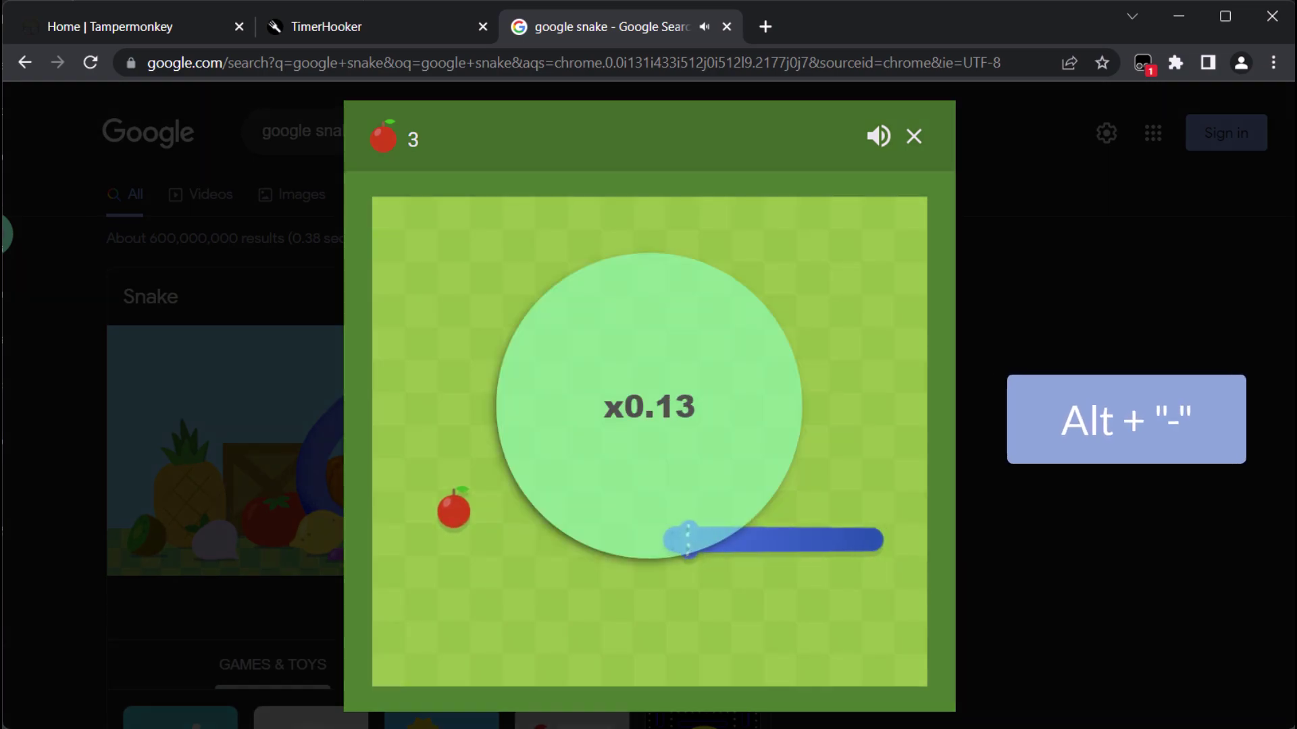
{"action": "key", "text": "alt+minus"}
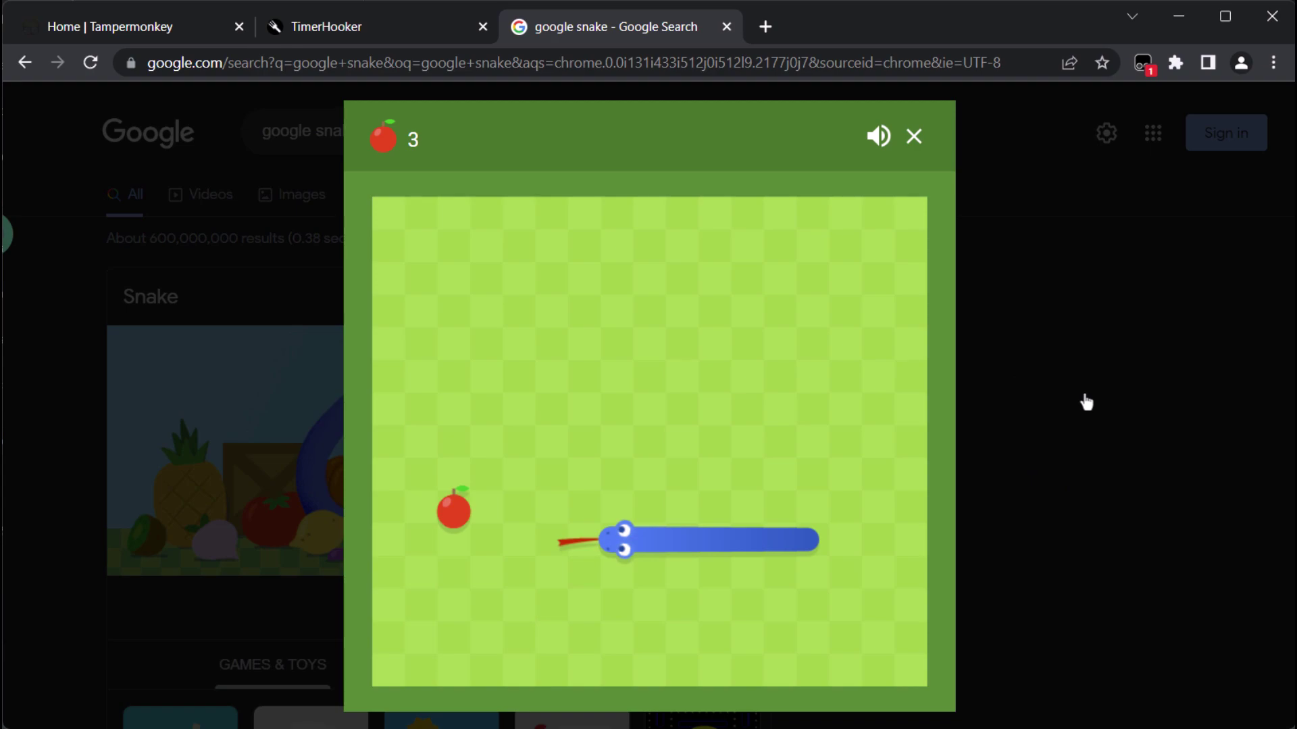
Steer the slowed snake up and then left toward the next apple
{"action": "key", "text": "Up"}
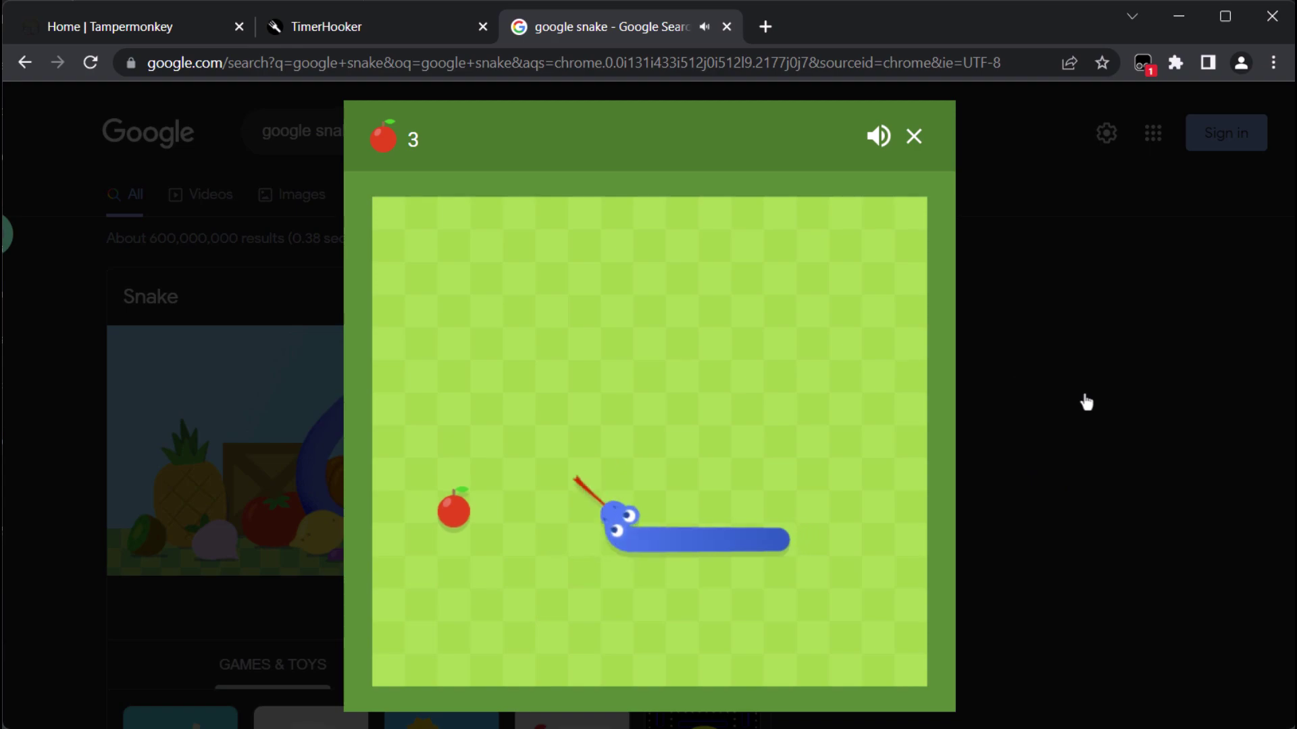
{"action": "key", "text": "Left"}
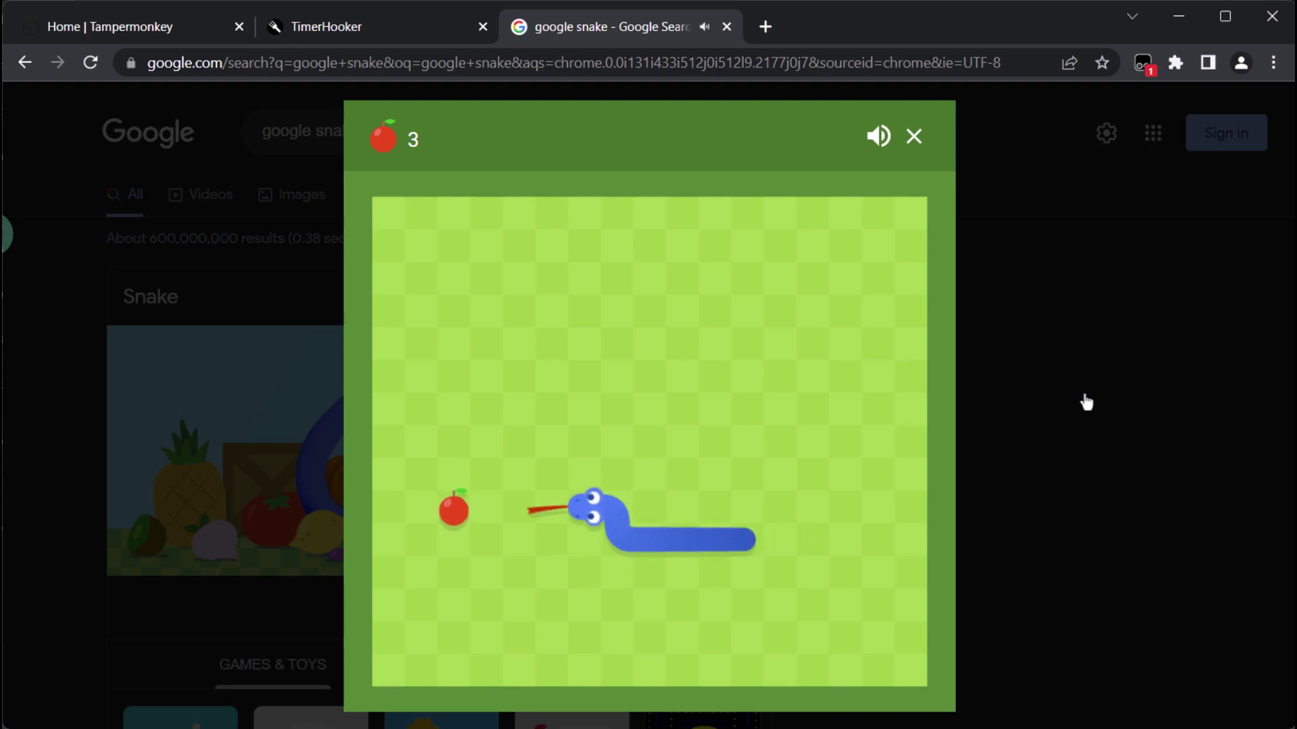